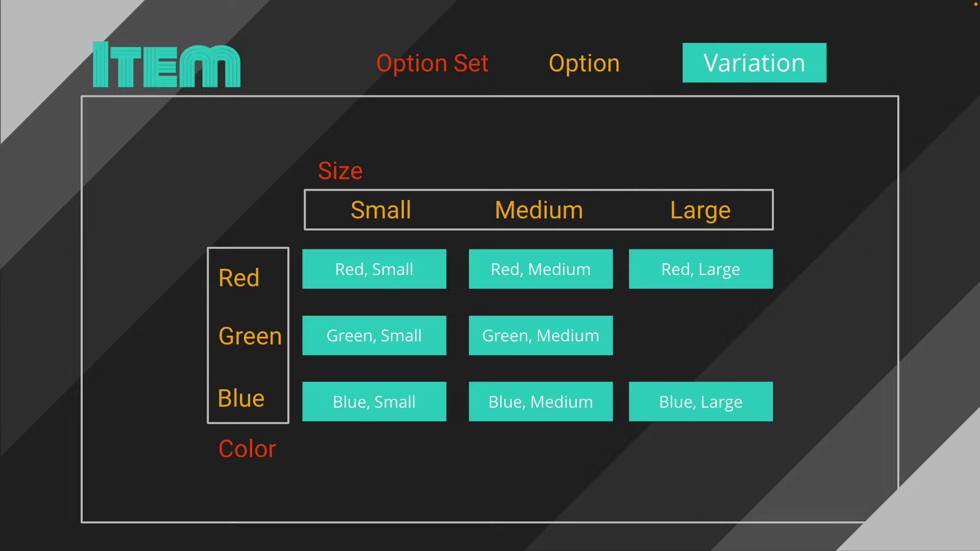
# Step: Exit the Keynote slideshow to bring the Square Dashboard item library forward
pyautogui.hotkey('ctrl', 'Left')
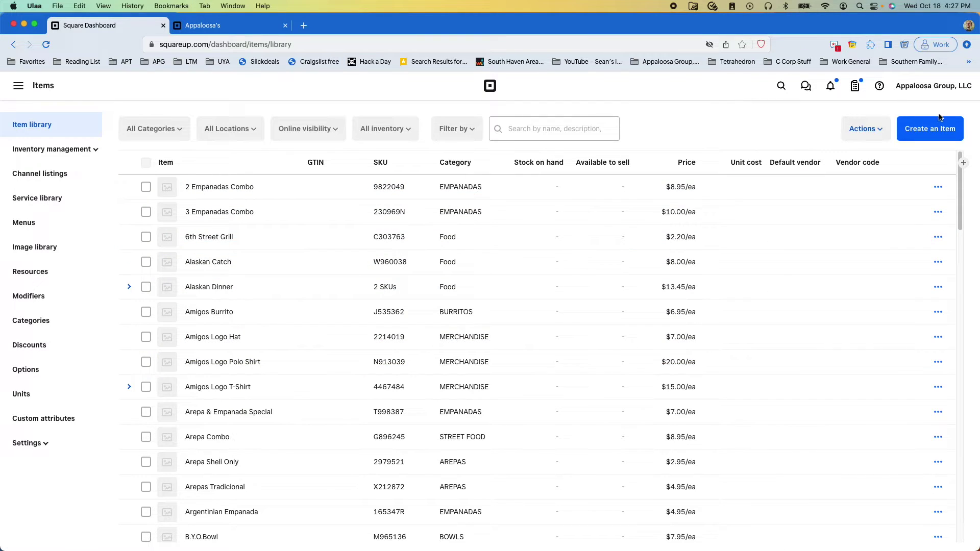
# Step: Create a new item named Tshirt and scroll down to its Options section
pyautogui.click(937, 129)
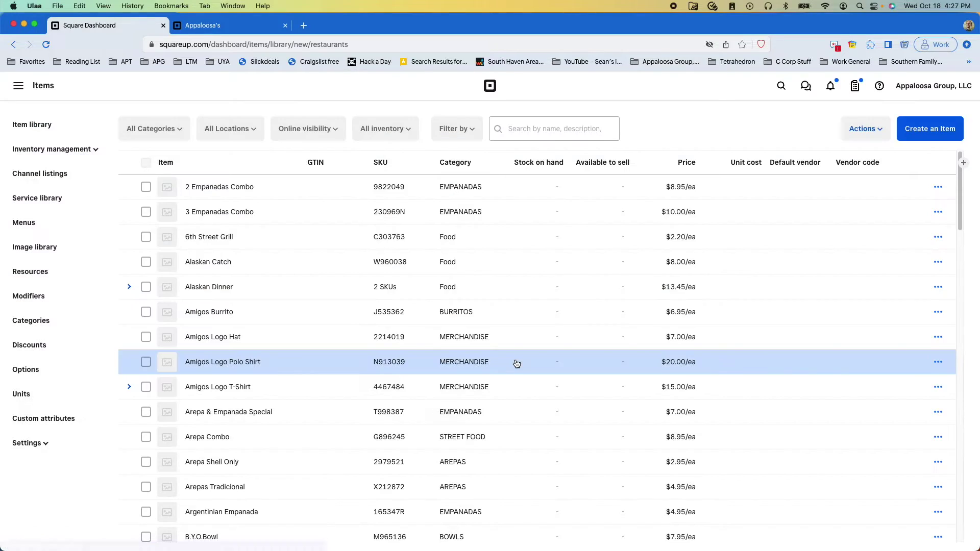
pyautogui.click(423, 205)
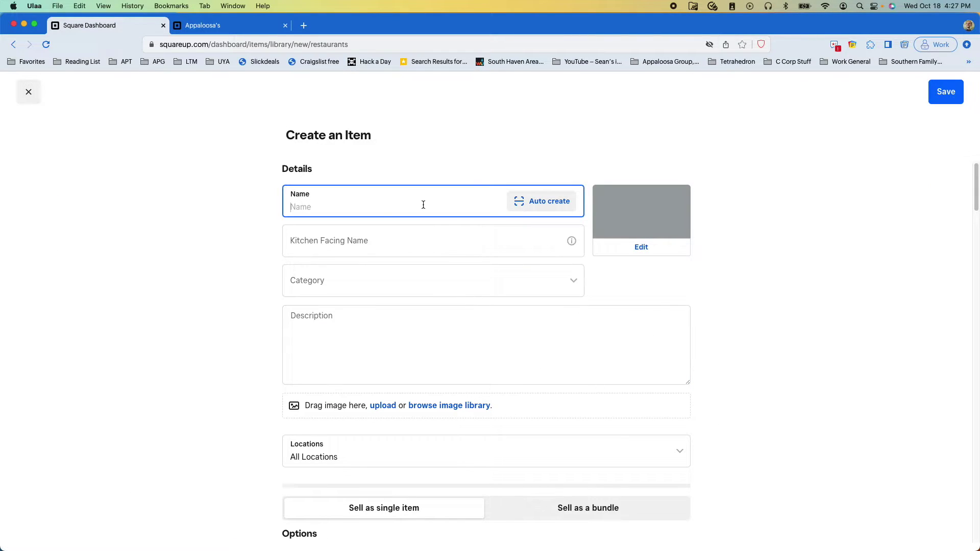
pyautogui.write('Tshirt')
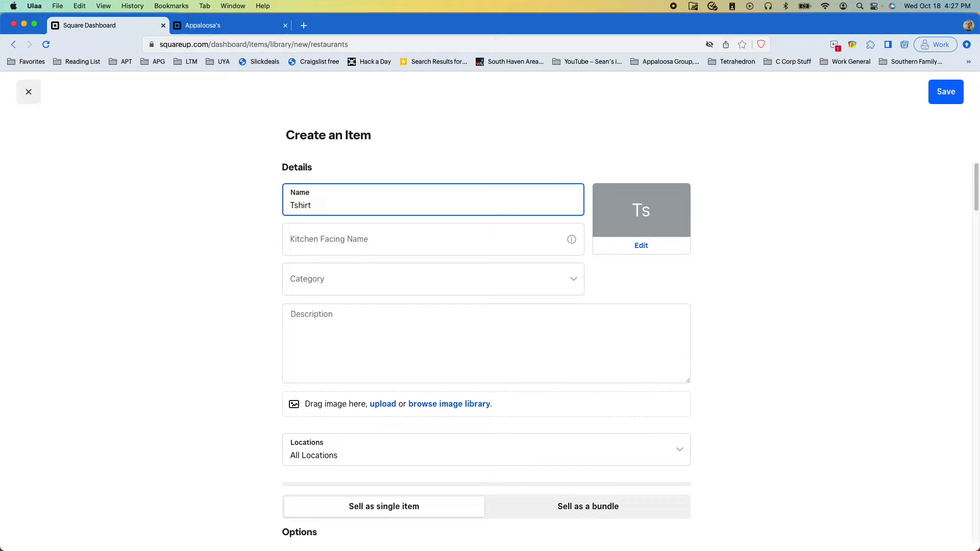
pyautogui.scroll(-1, 422, 199)
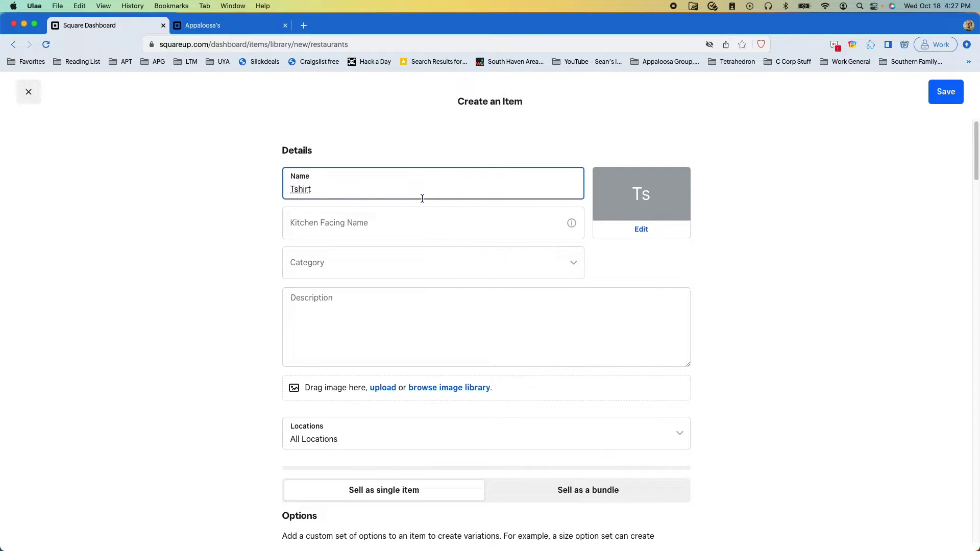
pyautogui.click(422, 315)
pyautogui.scroll(-5, 421, 315)
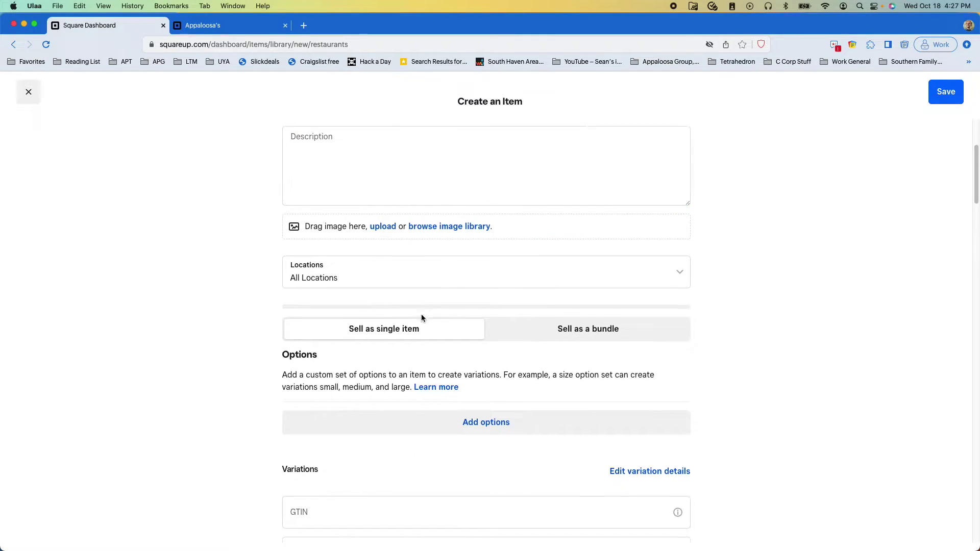
pyautogui.scroll(6, 427, 267)
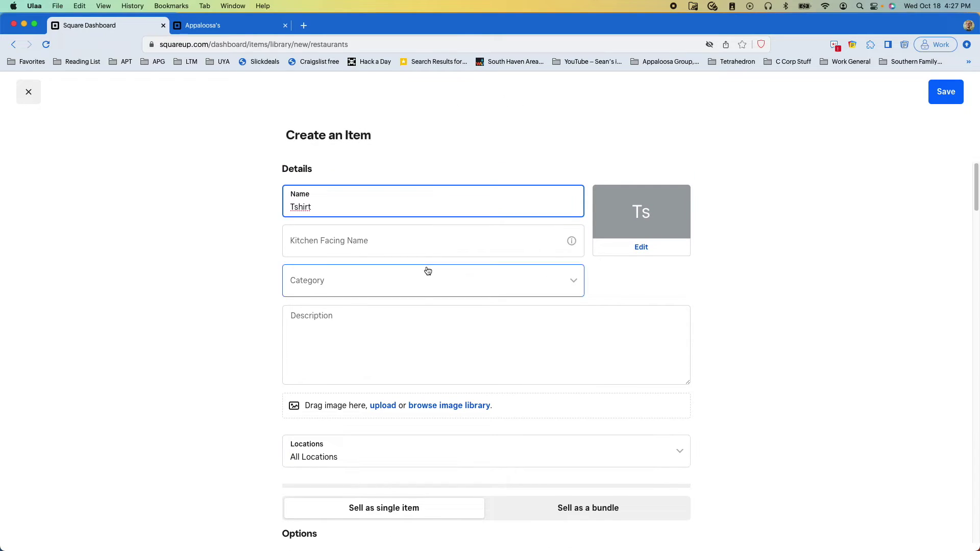
pyautogui.scroll(-3, 416, 304)
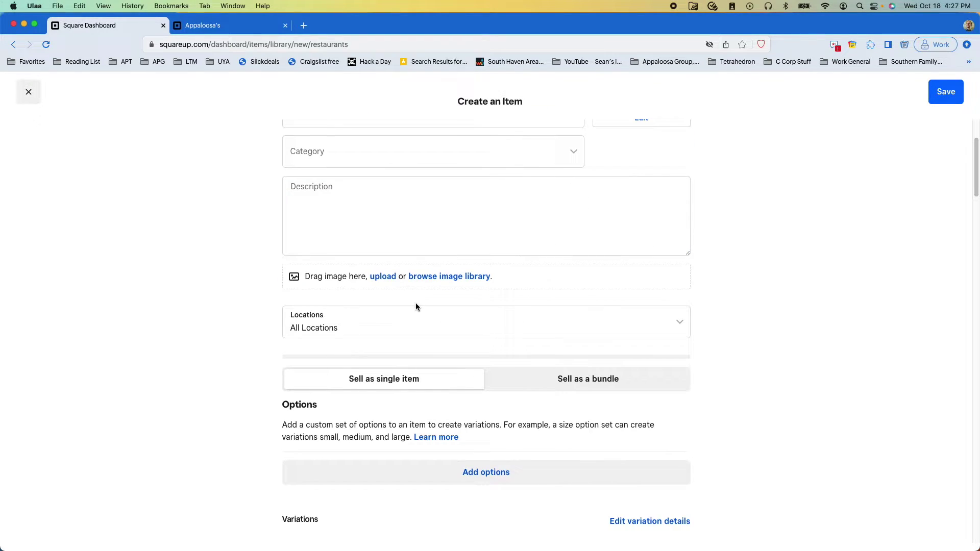
pyautogui.scroll(-4, 416, 307)
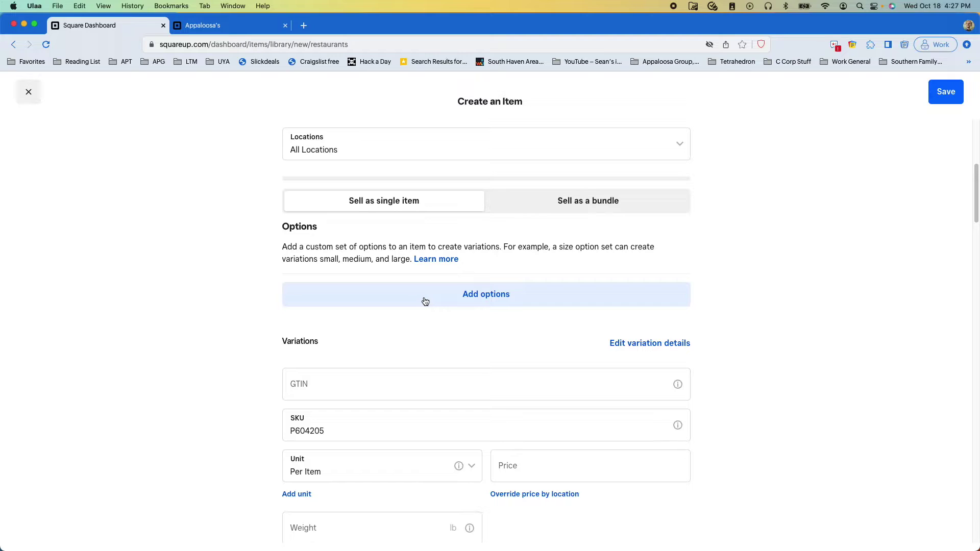
# Step: Create a new option set named Color for the Tshirt
pyautogui.click(424, 302)
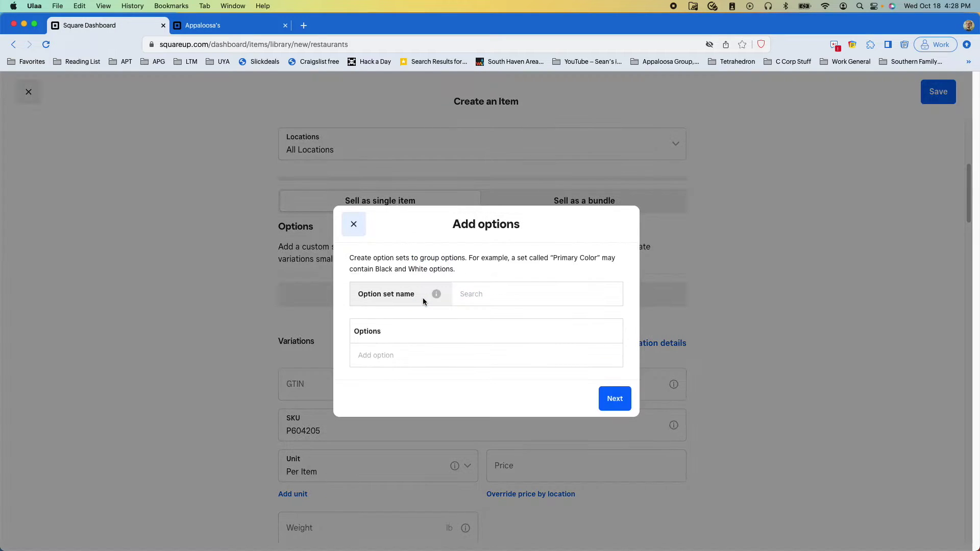
pyautogui.click(476, 301)
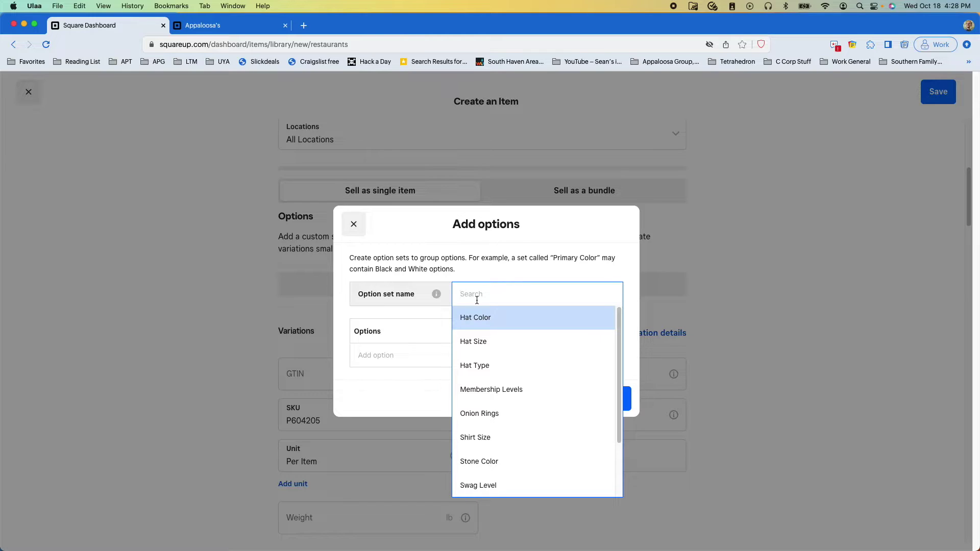
pyautogui.write('color')
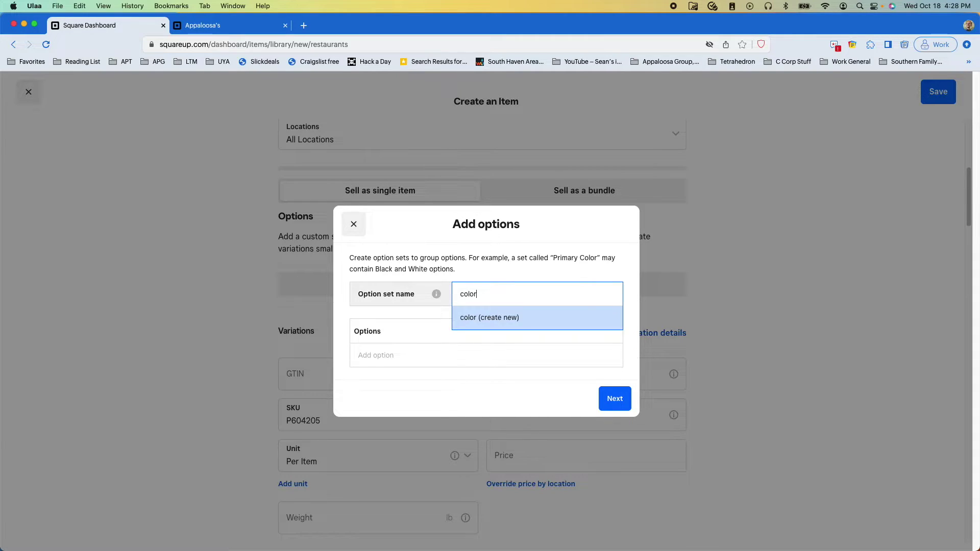
pyautogui.press('BackSpace')
pyautogui.press('BackSpace')
pyautogui.press('BackSpace')
pyautogui.press('BackSpace')
pyautogui.press('BackSpace')
pyautogui.write('C')
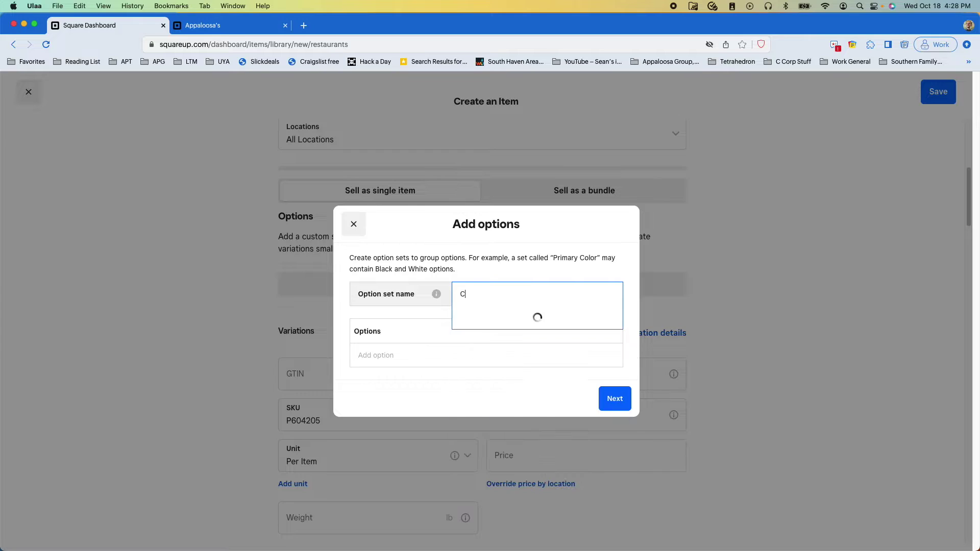
pyautogui.write('olor')
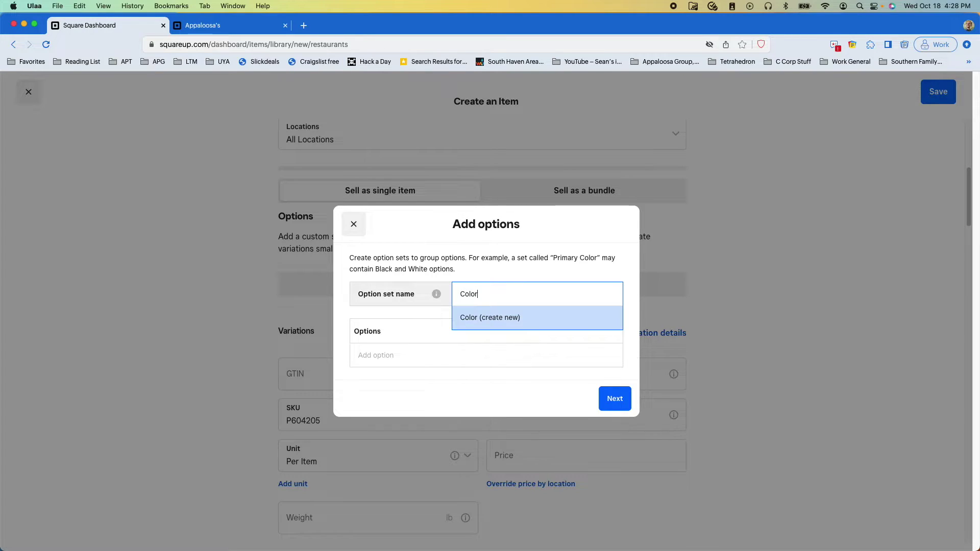
pyautogui.click(476, 317)
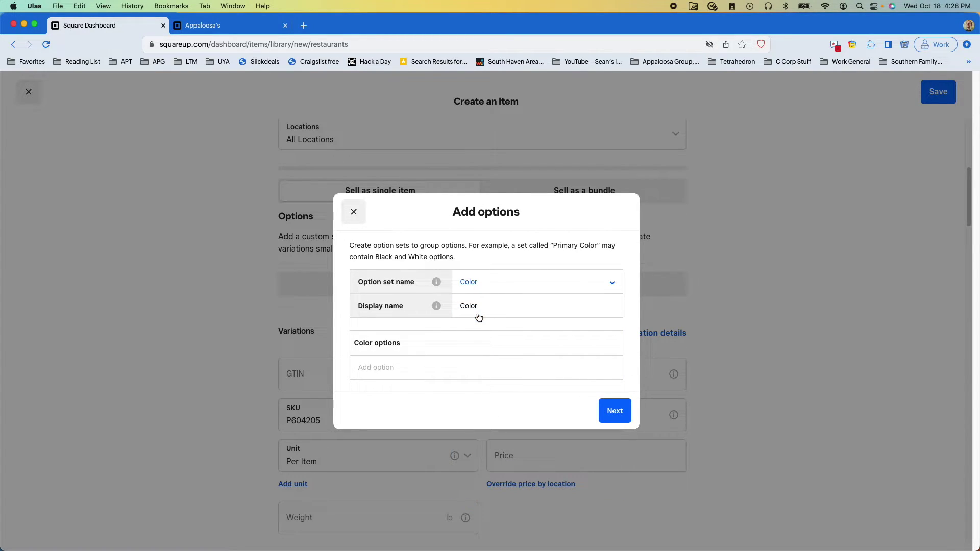
# Step: Add Red, Green and Blue as Color options
pyautogui.click(440, 373)
pyautogui.write('Red')
pyautogui.press('Return')
pyautogui.write('Green')
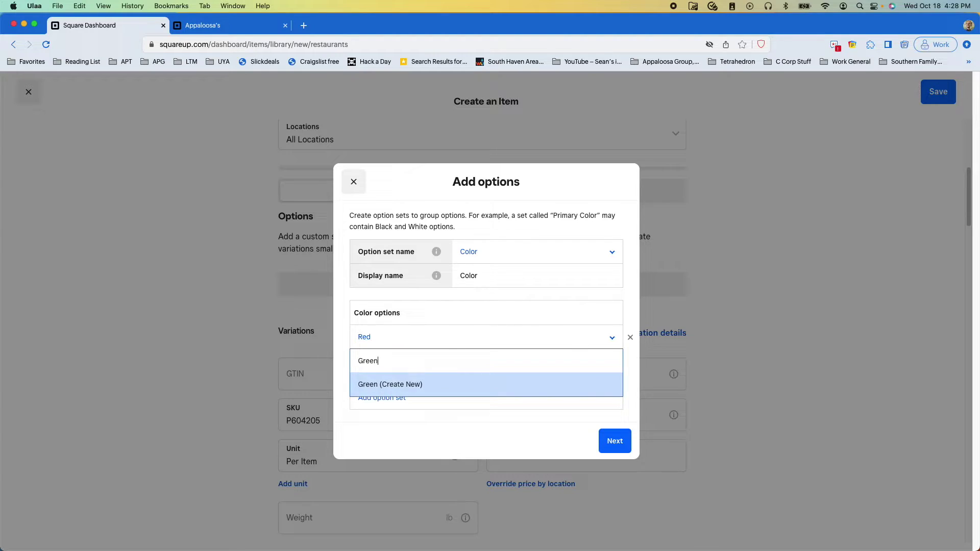
pyautogui.press('Return')
pyautogui.write('Blue')
pyautogui.press('Return')
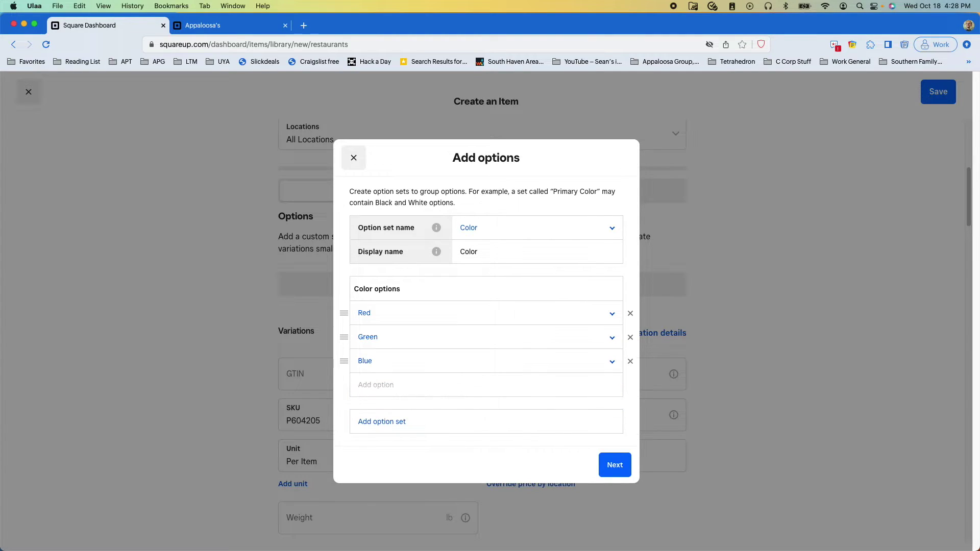
# Step: Add a second option set named Size
pyautogui.click(409, 427)
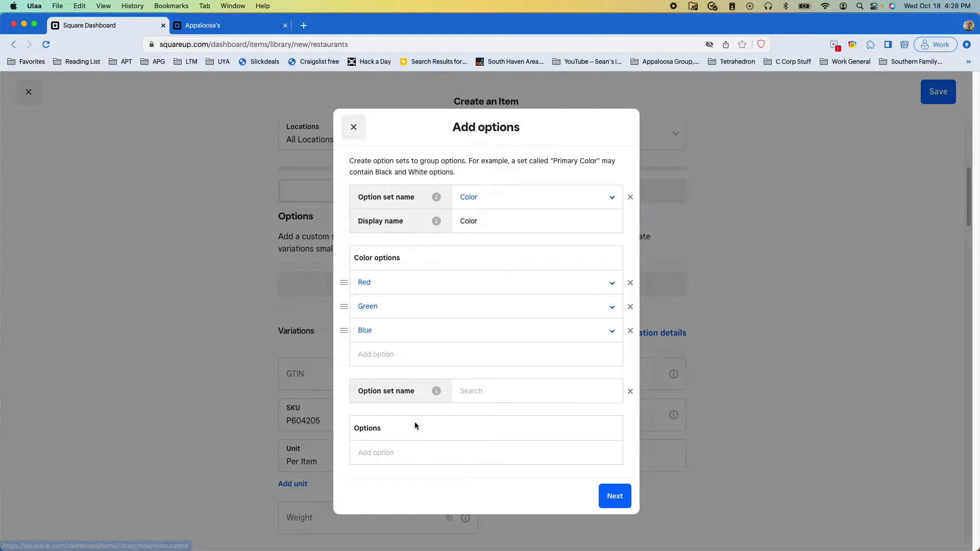
pyautogui.click(471, 396)
pyautogui.write('size')
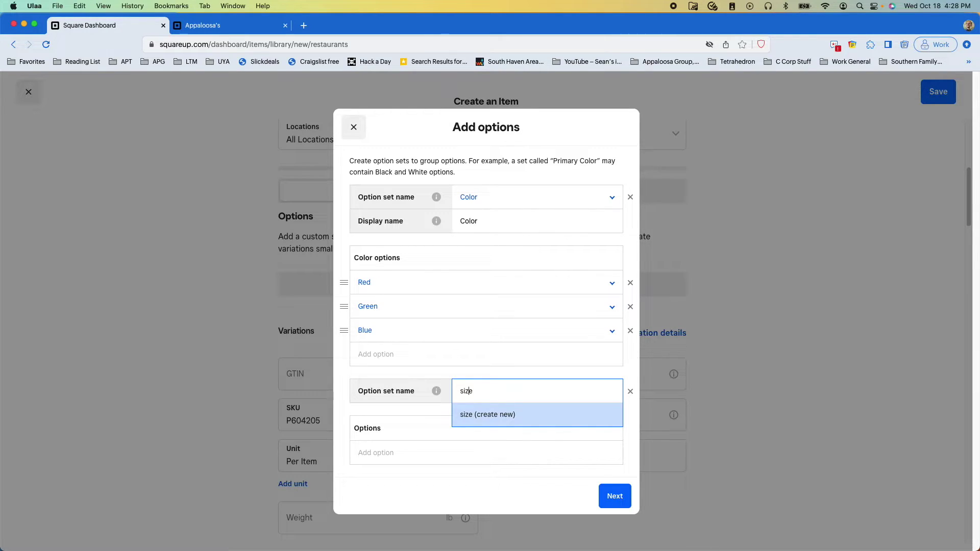
pyautogui.write('size')
pyautogui.press('BackSpace')
pyautogui.write('S')
pyautogui.press('Return')
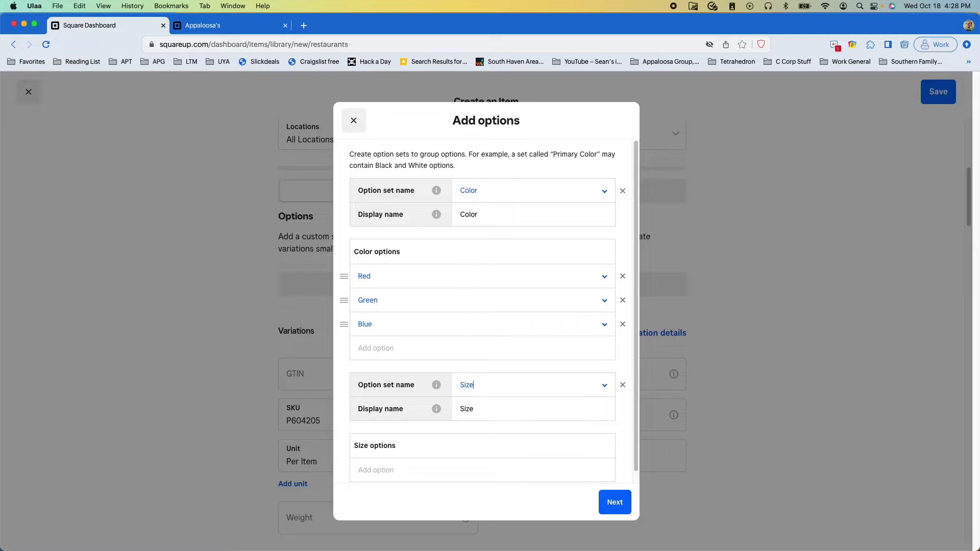
# Step: Add Small, Medium and Large sizes and continue to the variations list
pyautogui.scroll(-1, 467, 396)
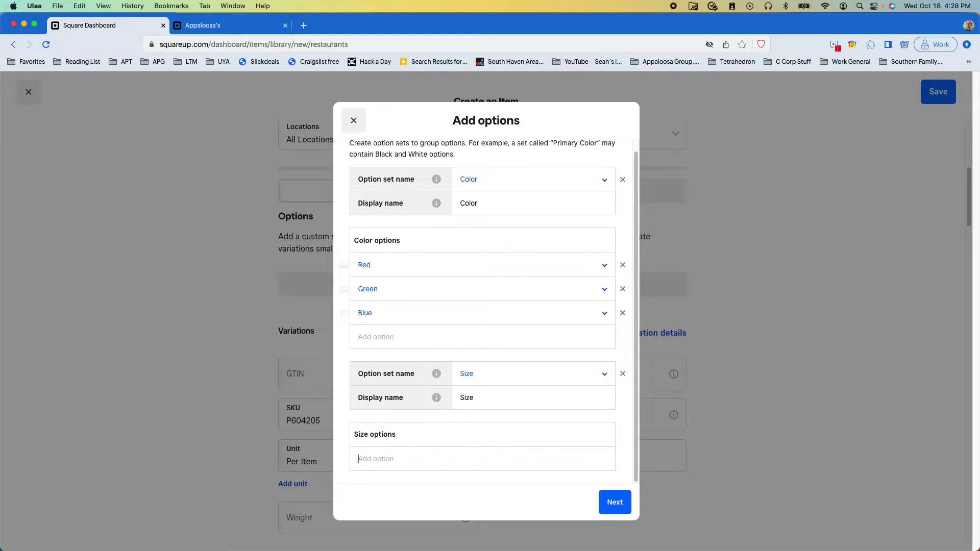
pyautogui.write('Small')
pyautogui.press('Return')
pyautogui.write('Medium')
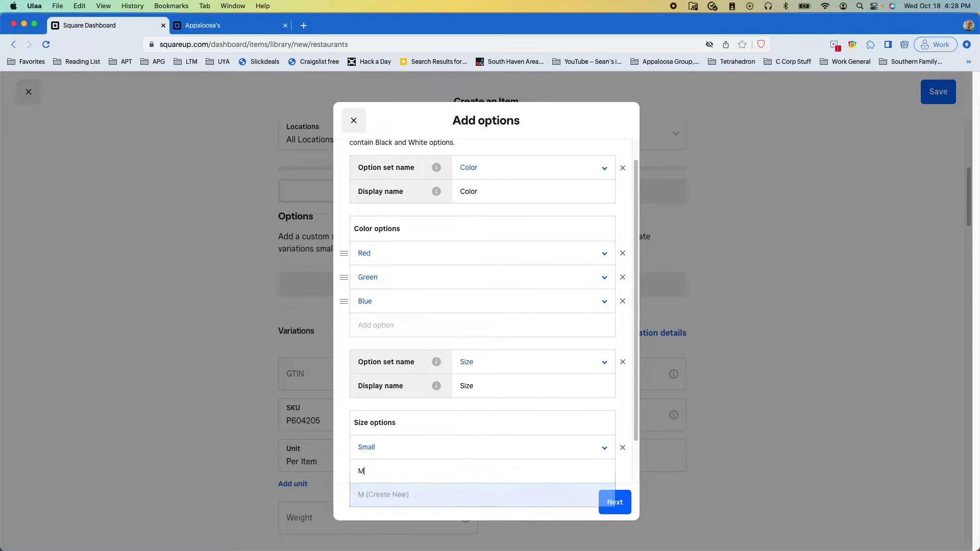
pyautogui.press('Return')
pyautogui.write('Large')
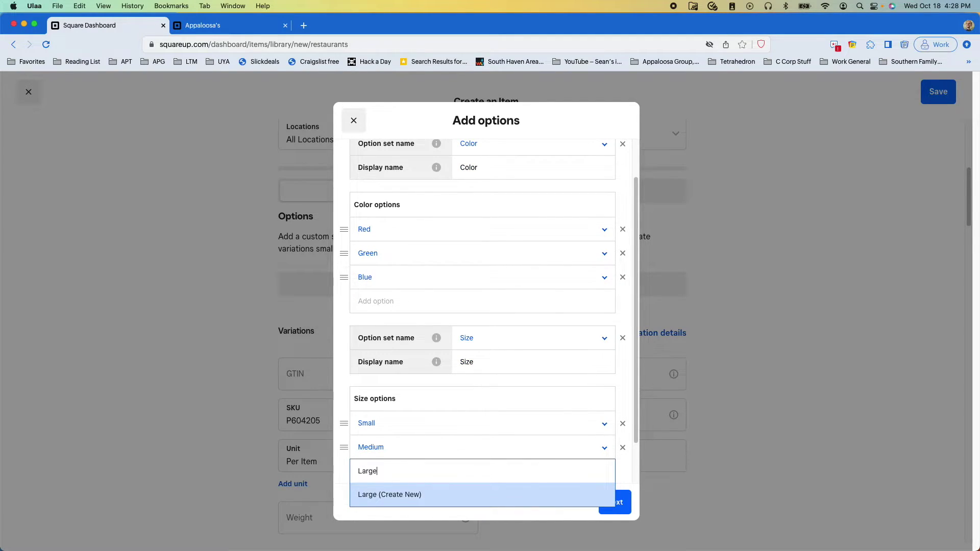
pyautogui.press('Return')
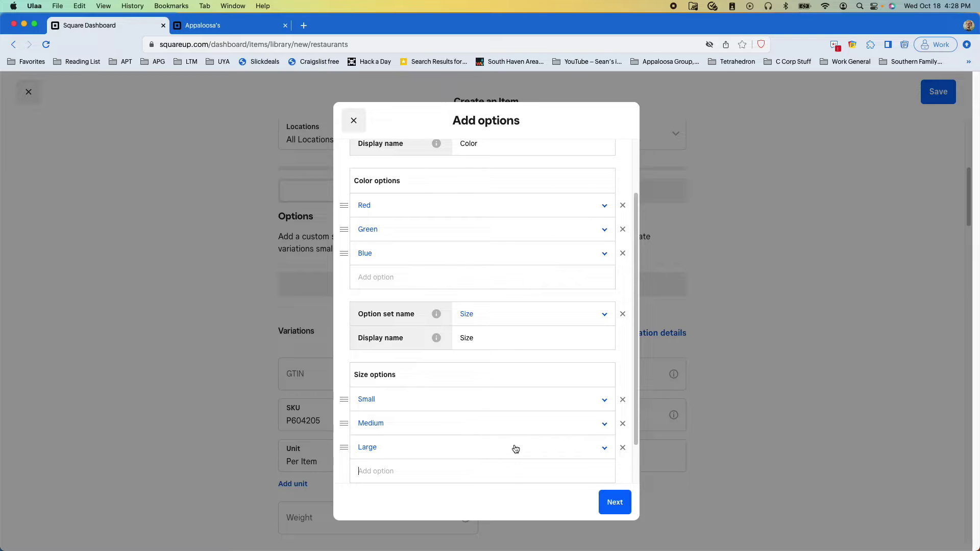
pyautogui.click(608, 508)
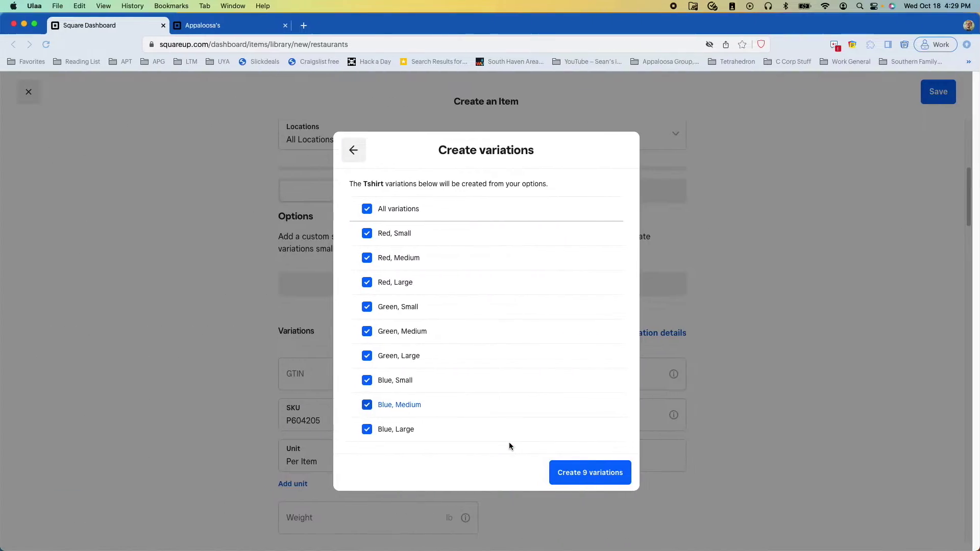
# Step: Uncheck the Green, Large combination and create the remaining eight Tshirt variations
pyautogui.hotkey('ctrl', 'Right')
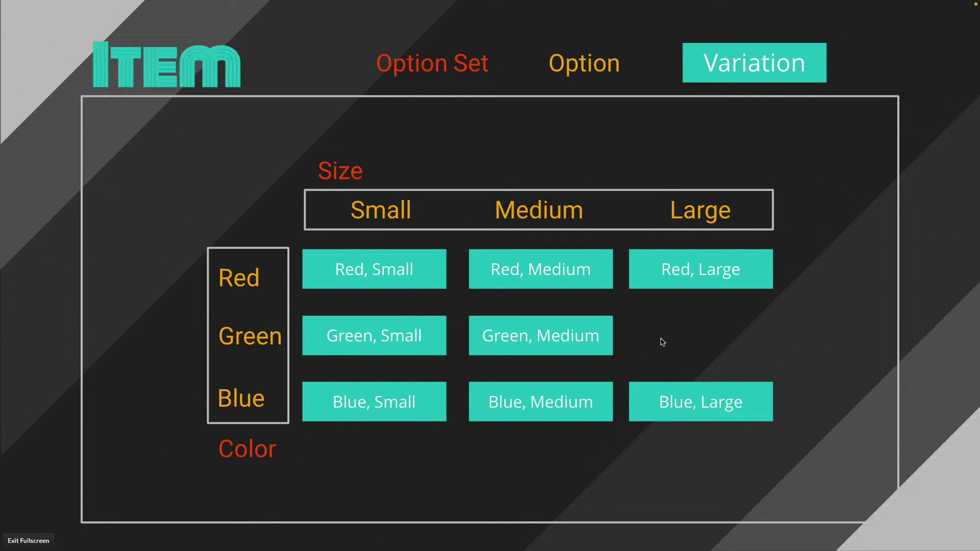
pyautogui.hotkey('ctrl', 'Left')
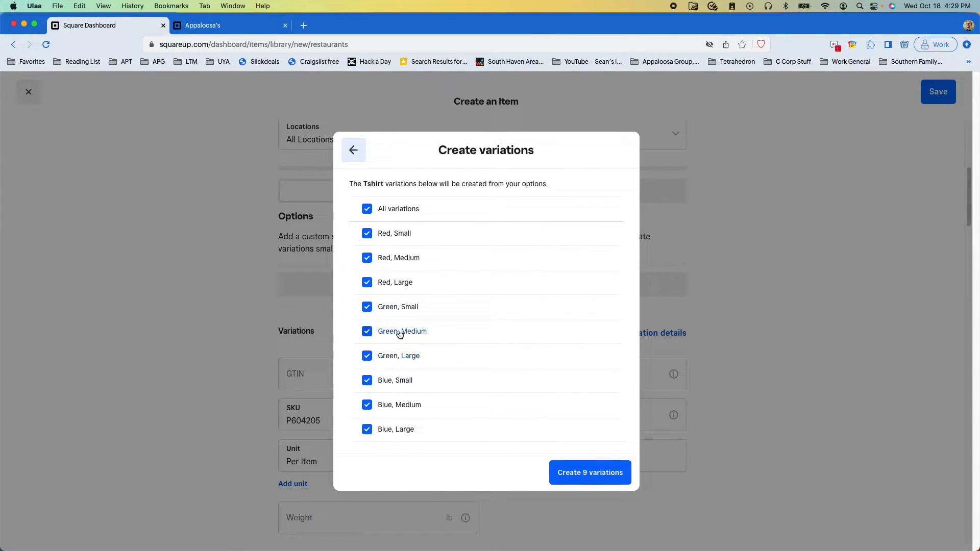
pyautogui.click(391, 357)
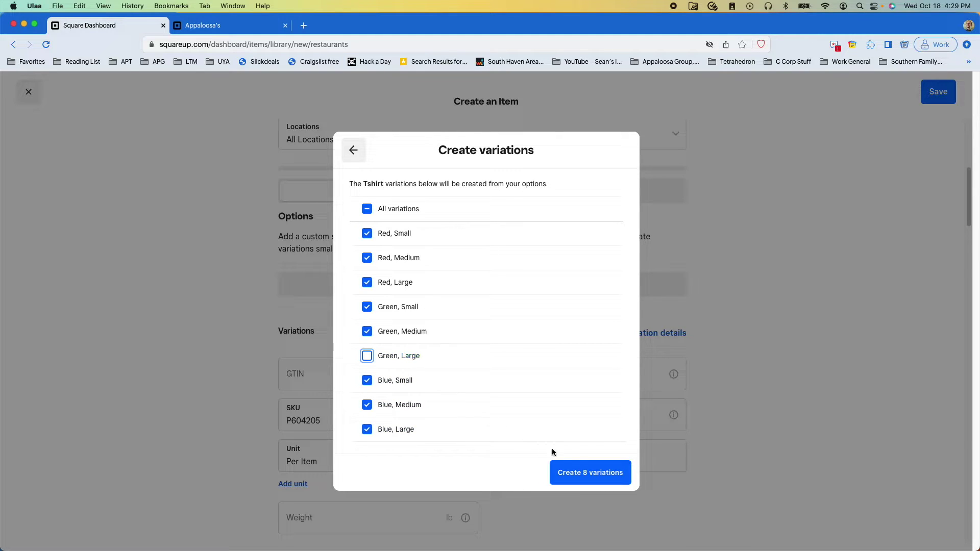
pyautogui.click(580, 475)
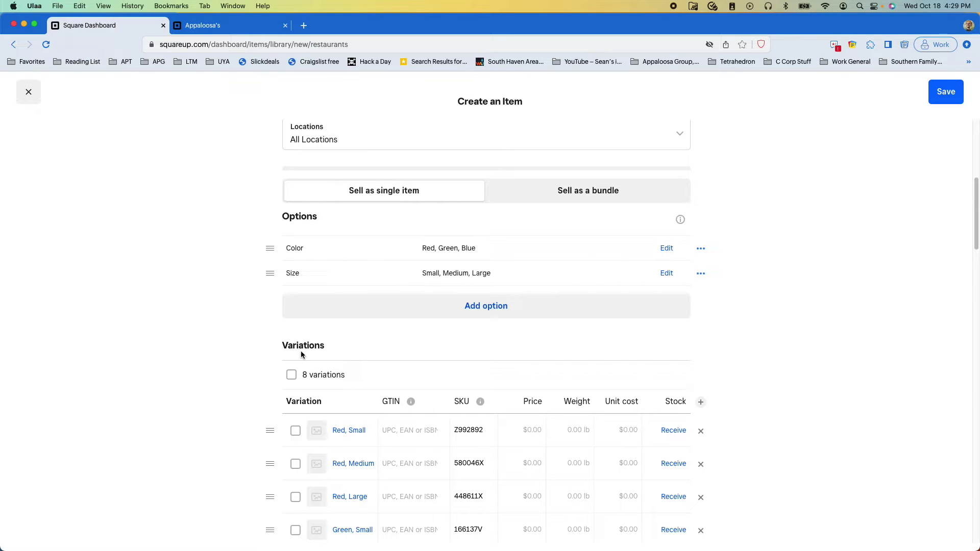
pyautogui.scroll(-1, 306, 352)
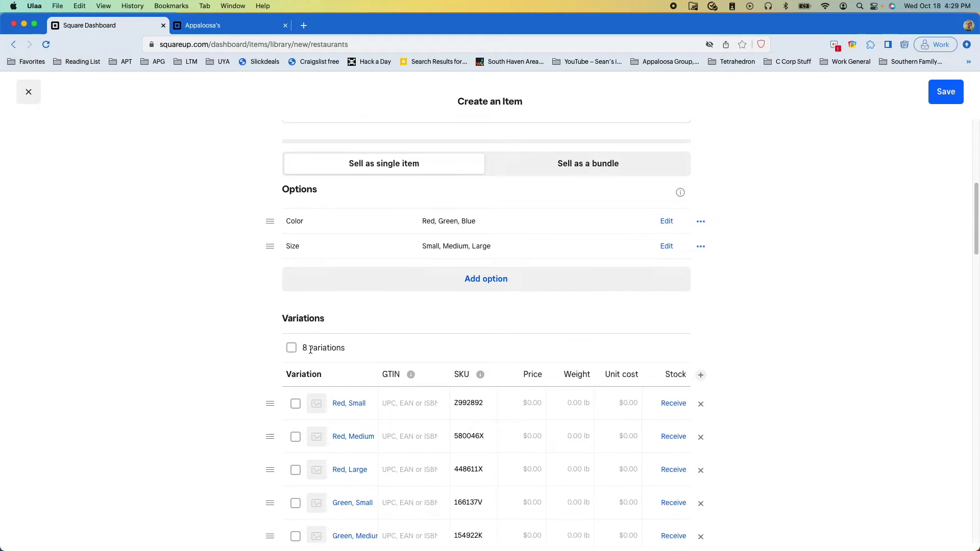
pyautogui.scroll(-5, 311, 350)
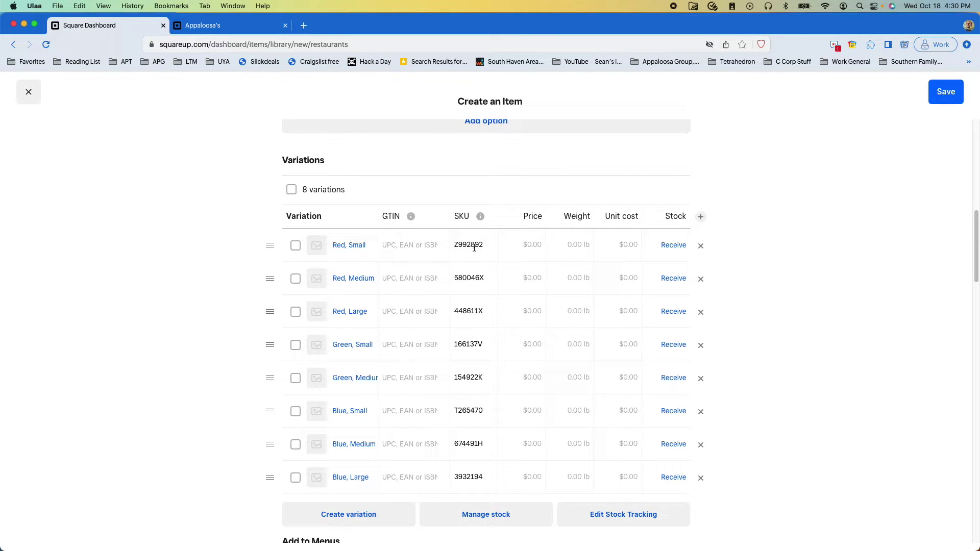
pyautogui.doubleClick(474, 247)
pyautogui.click(430, 246)
pyautogui.click(317, 246)
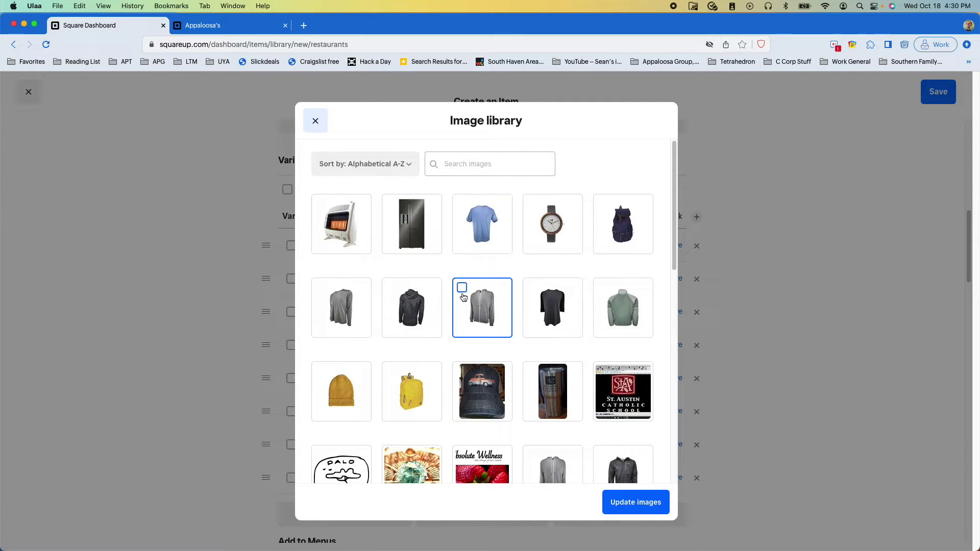
pyautogui.click(316, 121)
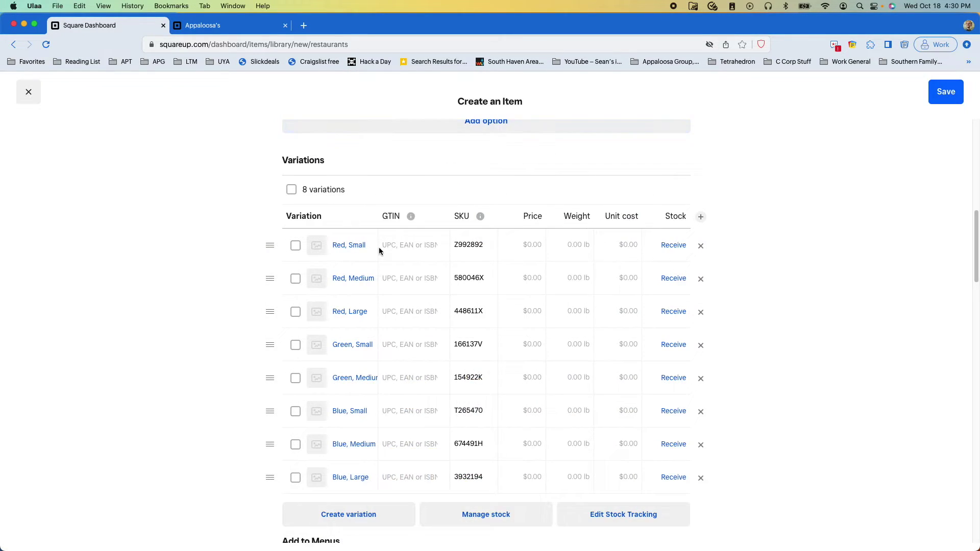
pyautogui.scroll(10, 379, 247)
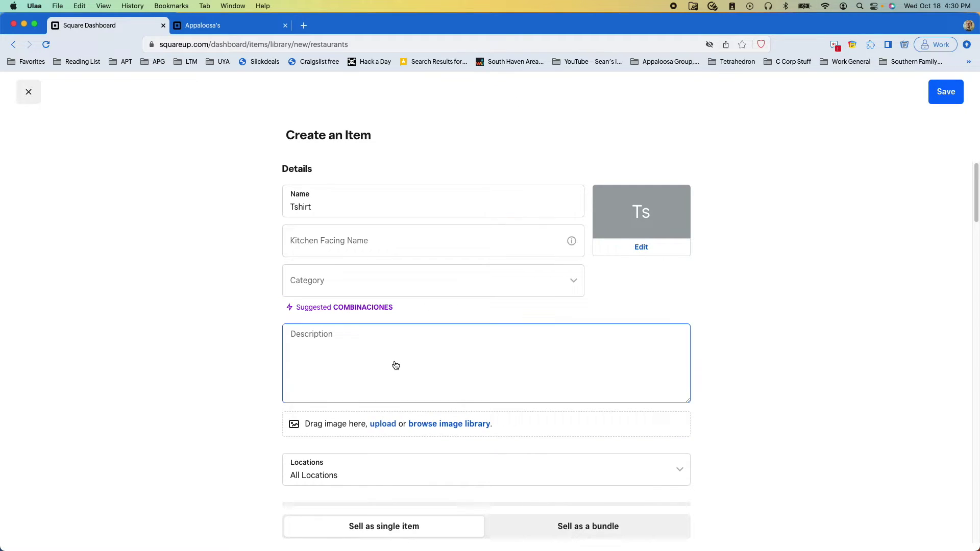
pyautogui.scroll(-10, 393, 365)
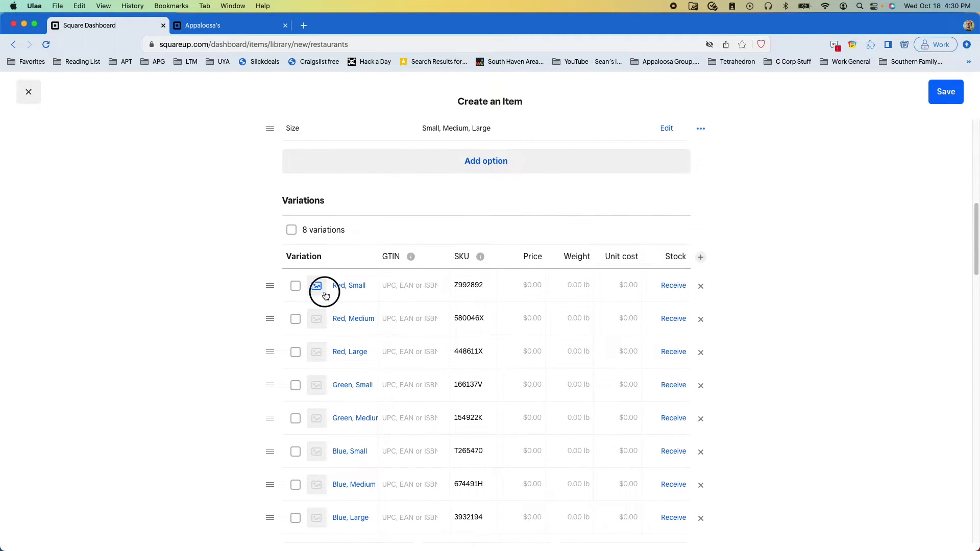
pyautogui.click(316, 285)
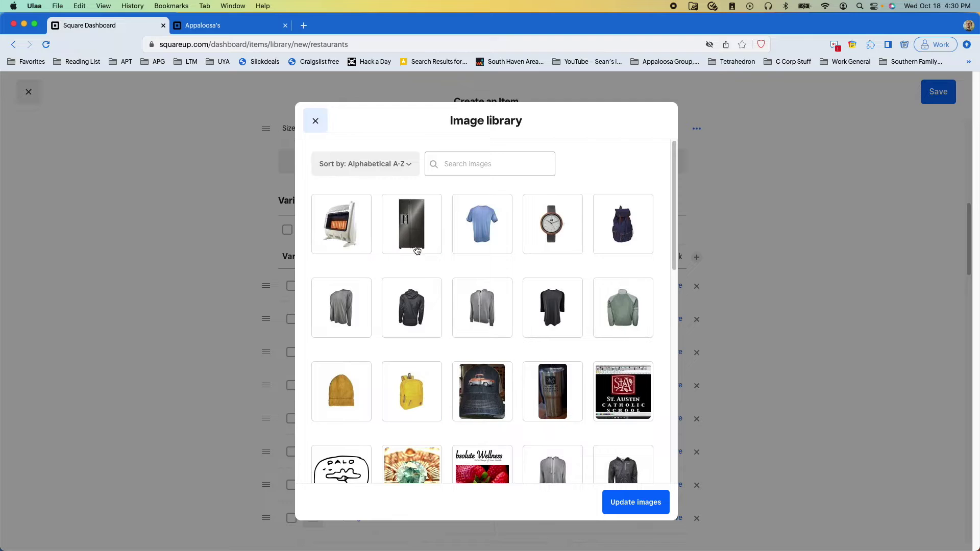
pyautogui.click(316, 121)
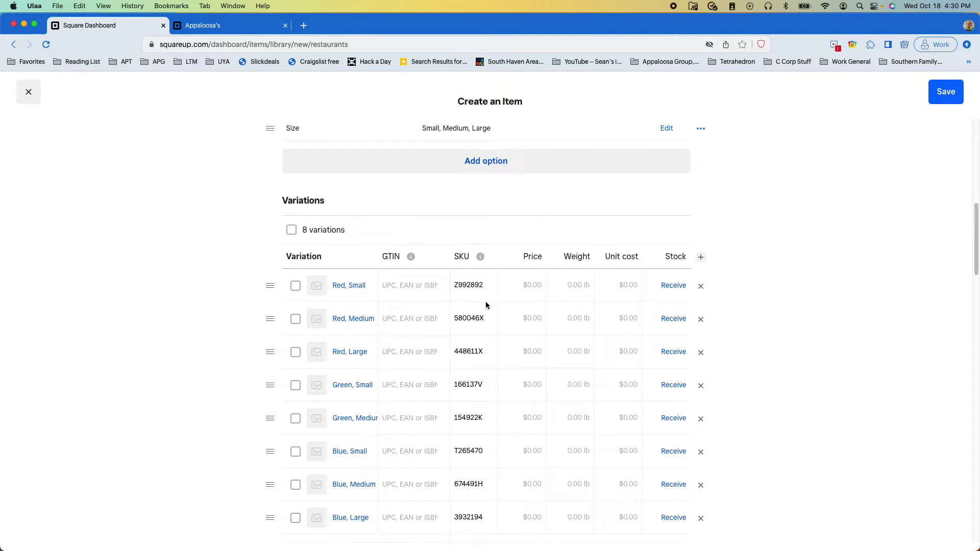
pyautogui.click(531, 286)
pyautogui.scroll(-3, 551, 323)
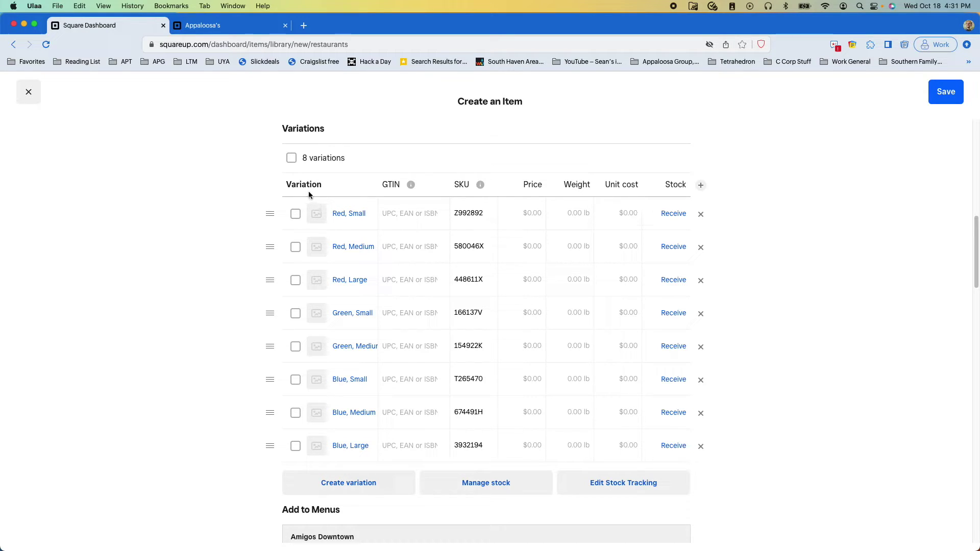
# Step: Close the Tshirt item form and discard its unsaved changes
pyautogui.click(29, 92)
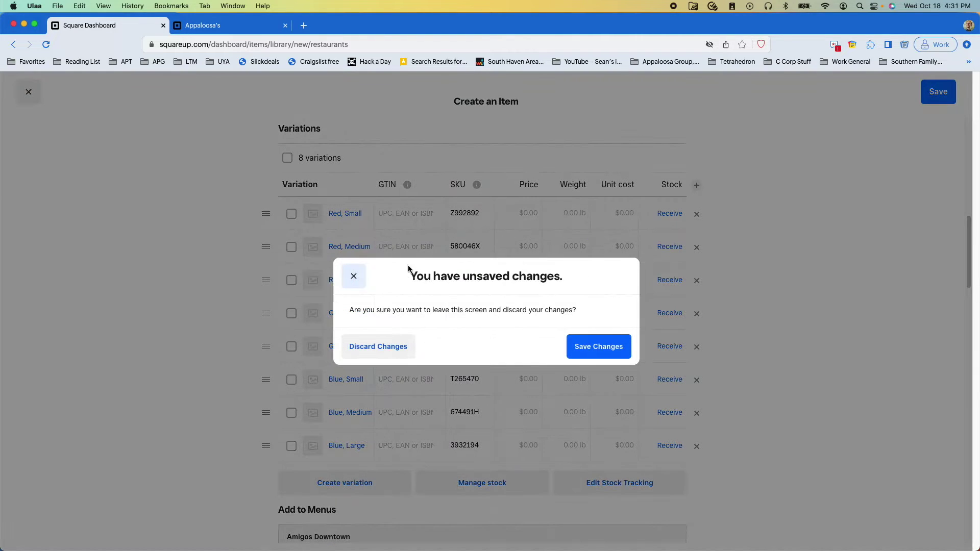
pyautogui.click(383, 349)
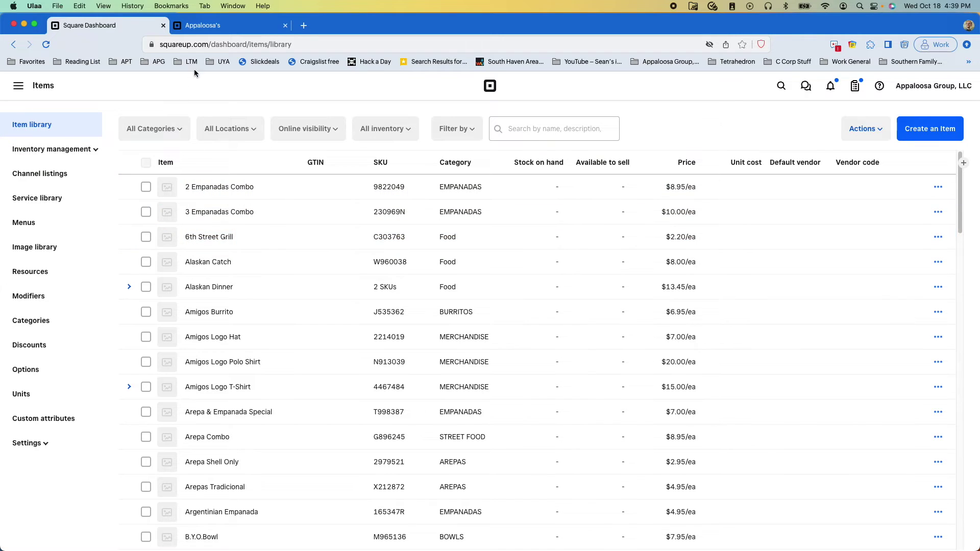
# Step: Compare 6th Street Grill's $8.95 storefront price with its $2.20 library price, using a calculator
pyautogui.click(221, 32)
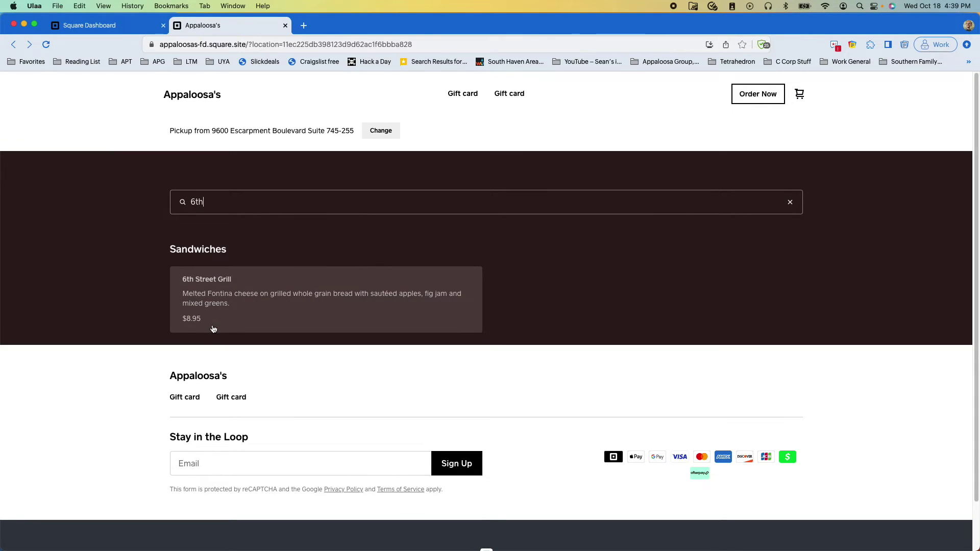
pyautogui.click(135, 30)
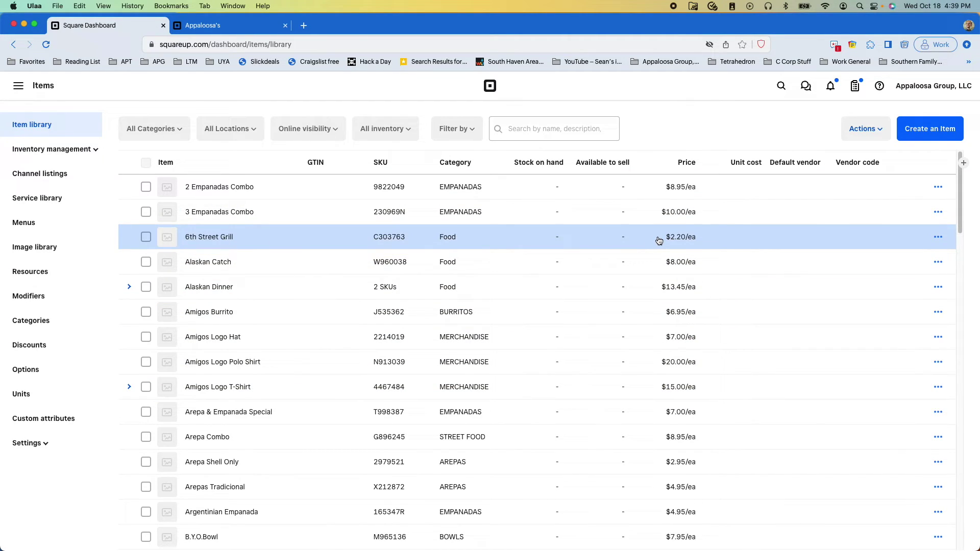
pyautogui.press('super+Tab')
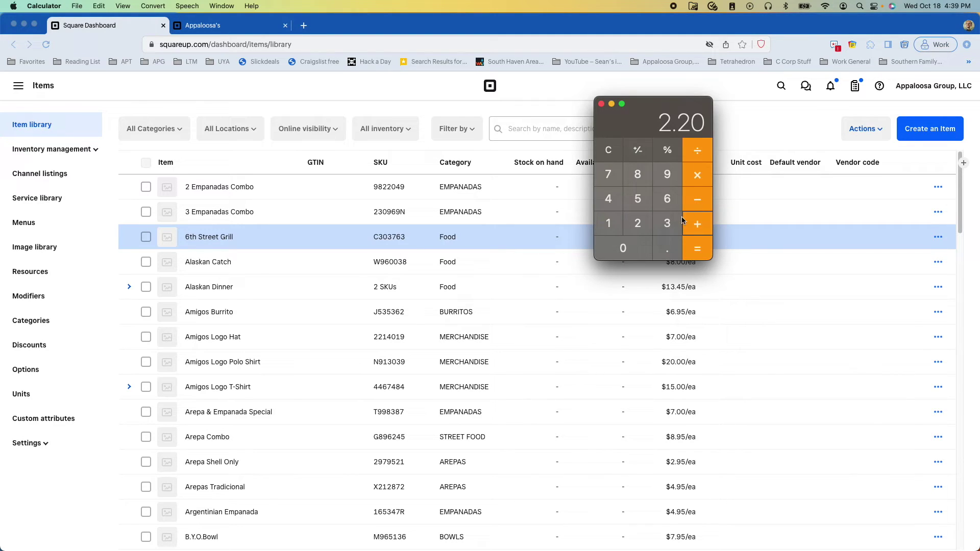
pyautogui.click(761, 130)
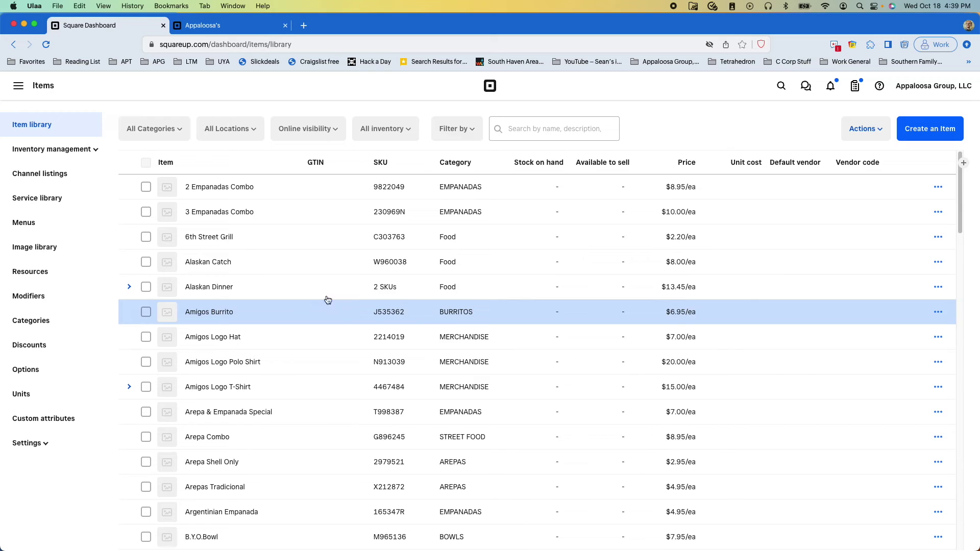
# Step: Open 6th Street Grill, scroll to Modifiers, and open the Mini Sides set's menu
pyautogui.click(227, 238)
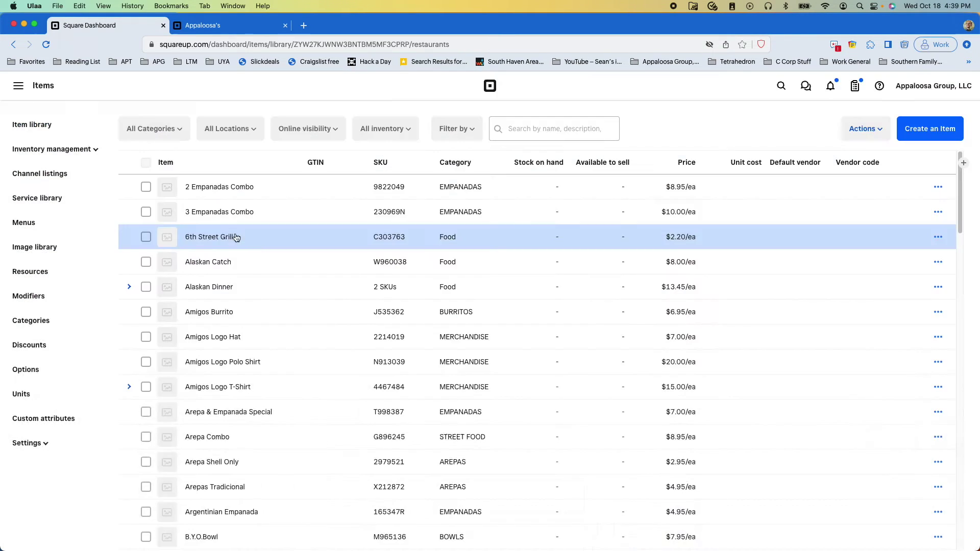
pyautogui.scroll(-10, 431, 245)
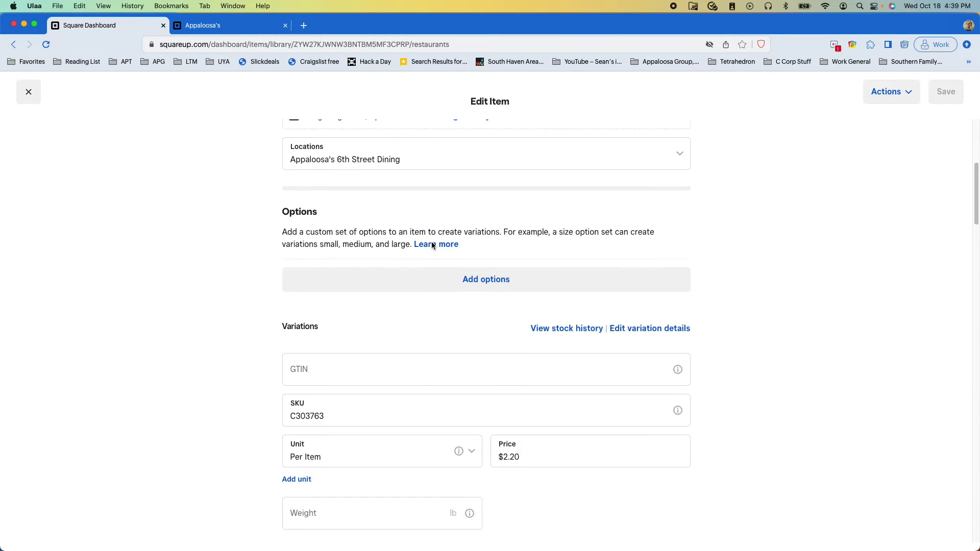
pyautogui.scroll(3, 431, 246)
pyautogui.scroll(-15, 431, 245)
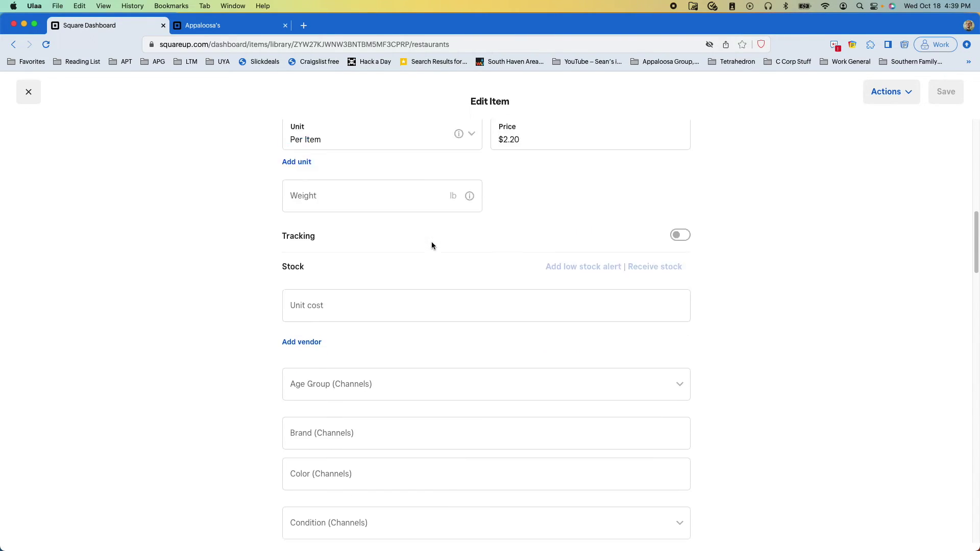
pyautogui.scroll(-6, 431, 245)
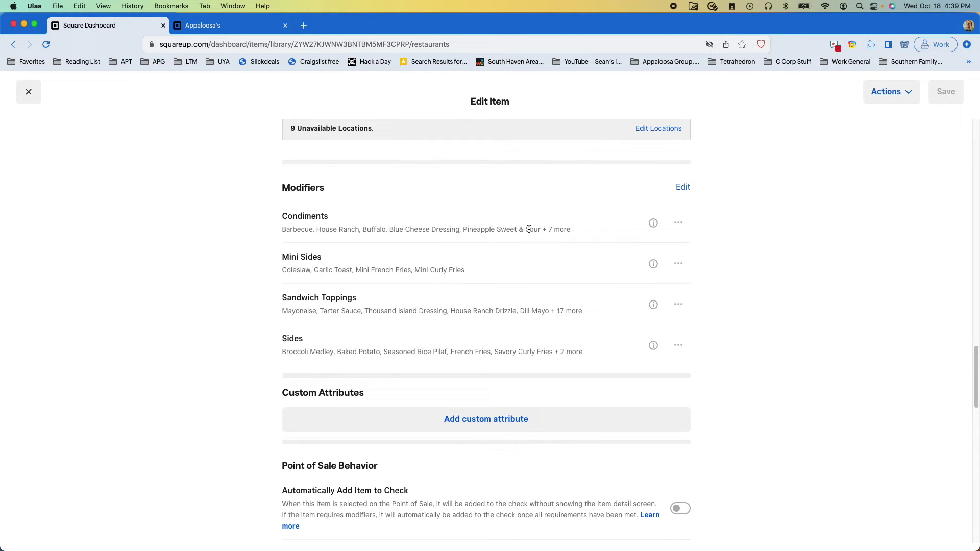
pyautogui.click(678, 264)
# Step: Customize Mini Sides, add pre-selected Coleslaw's 1.5 to 2.20 for 3.70, then close it
pyautogui.click(645, 305)
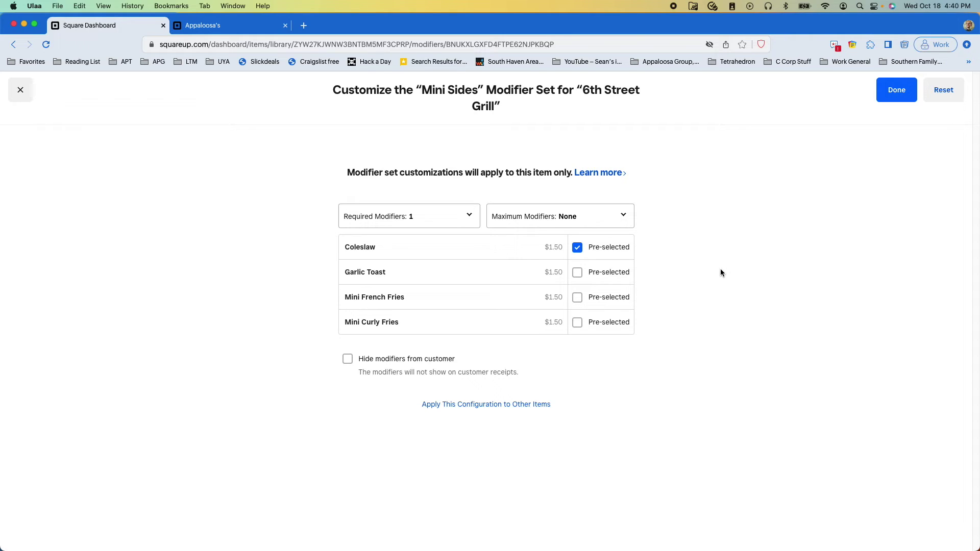
pyautogui.press('super+Tab')
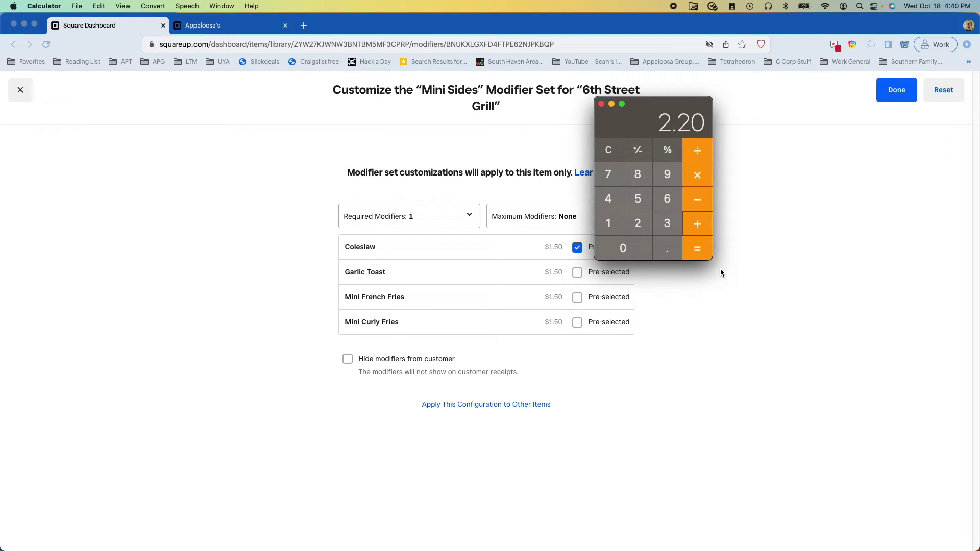
pyautogui.write('1.5')
pyautogui.press('Return')
pyautogui.click(712, 327)
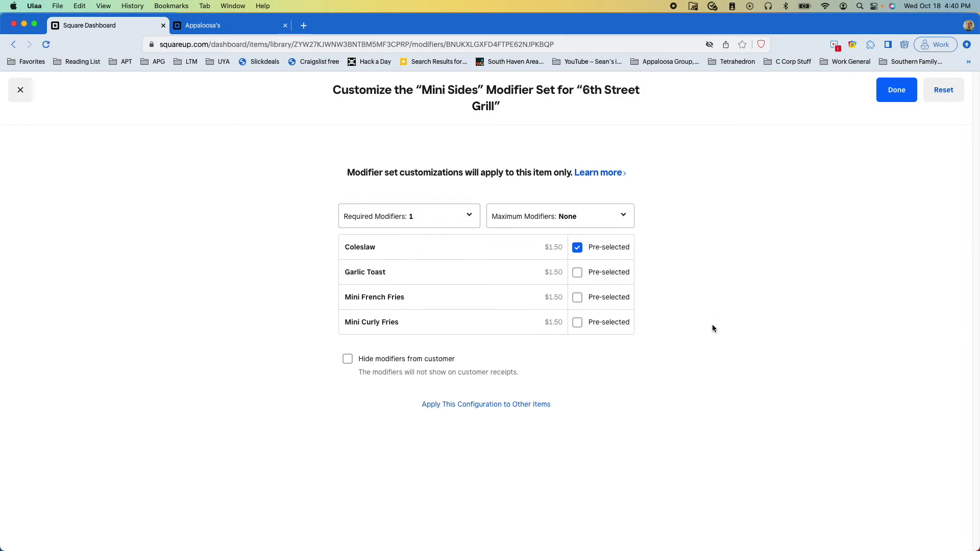
pyautogui.click(26, 96)
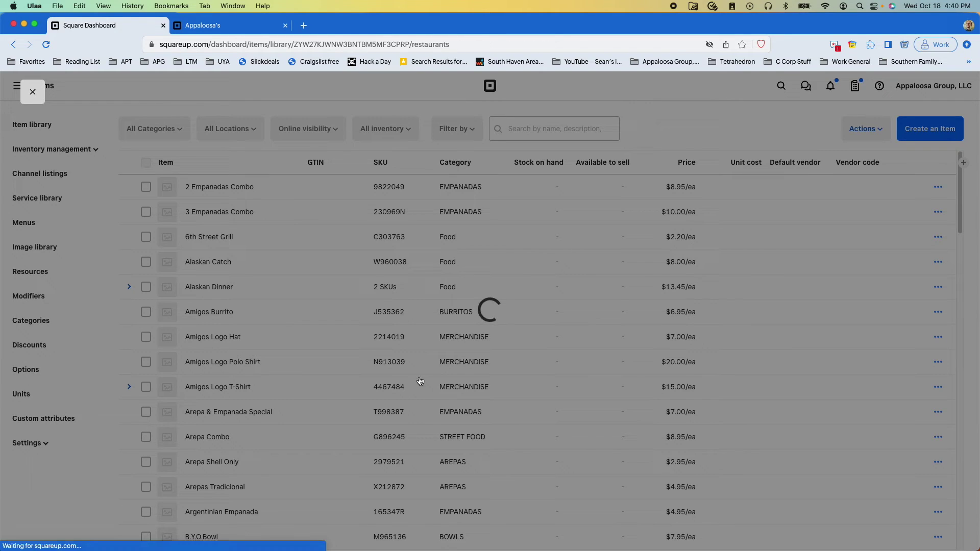
# Step: Open the Sandwich Toppings customization and review its pre-selected toppings
pyautogui.scroll(-18, 476, 315)
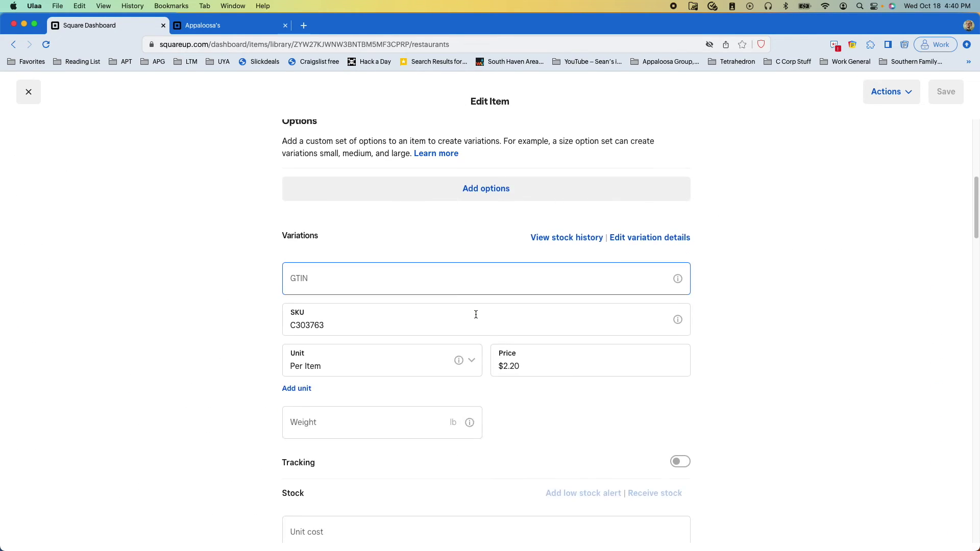
pyautogui.scroll(-12, 475, 318)
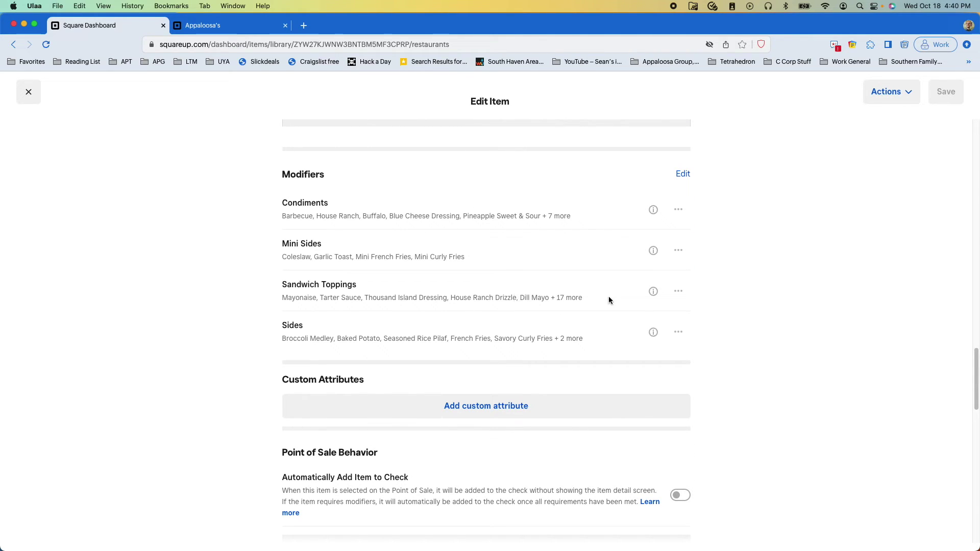
pyautogui.click(678, 290)
pyautogui.click(654, 328)
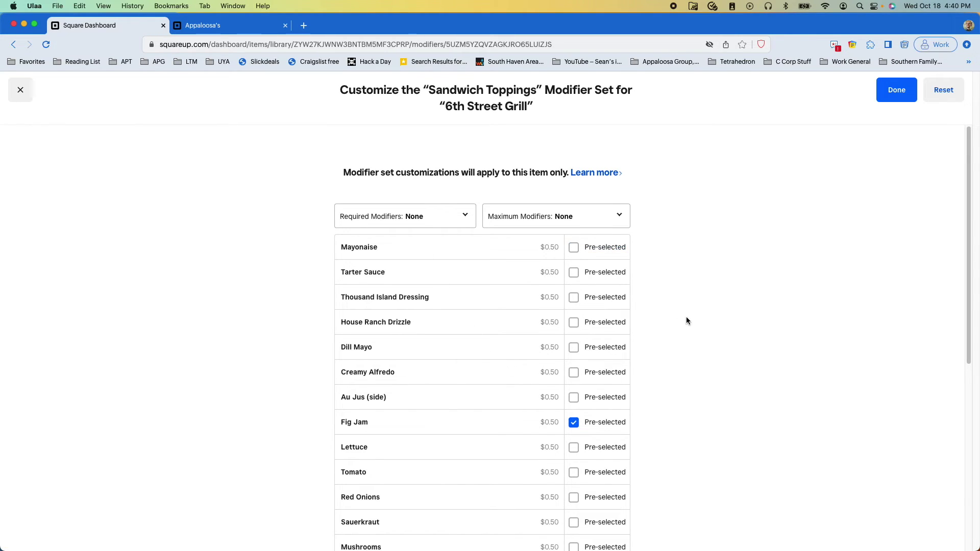
pyautogui.scroll(-3, 686, 320)
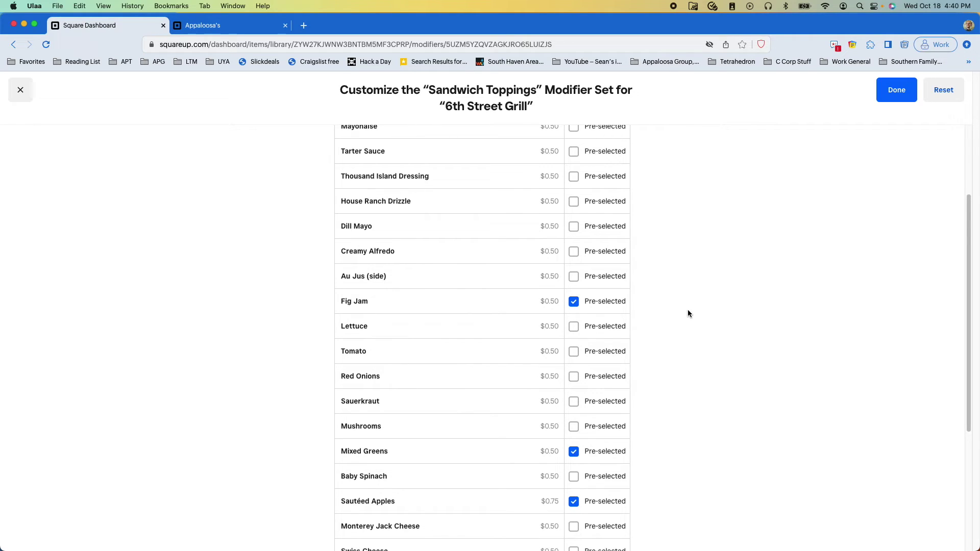
pyautogui.scroll(-3, 688, 311)
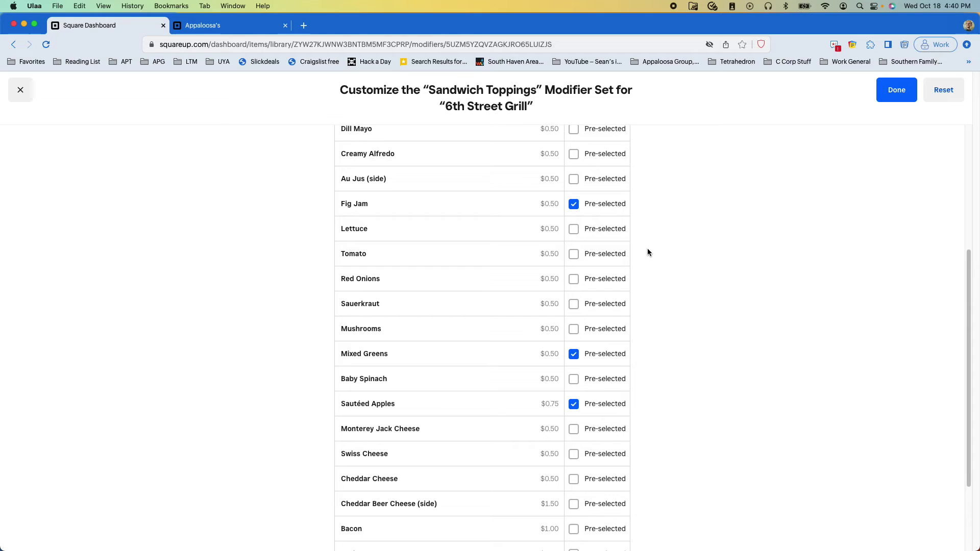
# Step: Add Fig Jam 0.5, Mixed Greens 0.5 and Sautéed Apples 0.75, reaching 5.45, then close
pyautogui.press('super+Tab')
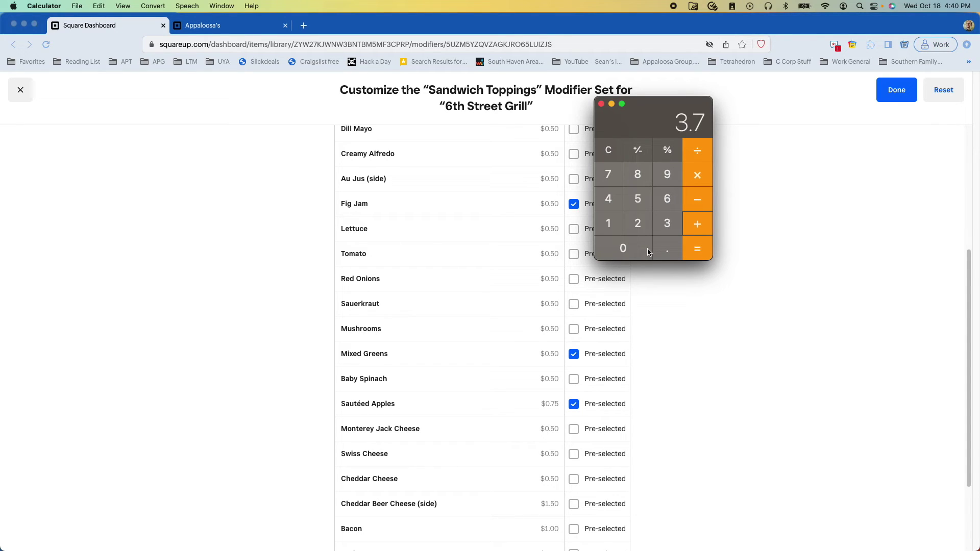
pyautogui.write('+.5')
pyautogui.press('Return')
pyautogui.write('.5')
pyautogui.press('Return')
pyautogui.write('.75')
pyautogui.press('Return')
pyautogui.click(695, 359)
pyautogui.scroll(-3, 695, 358)
pyautogui.scroll(9, 576, 280)
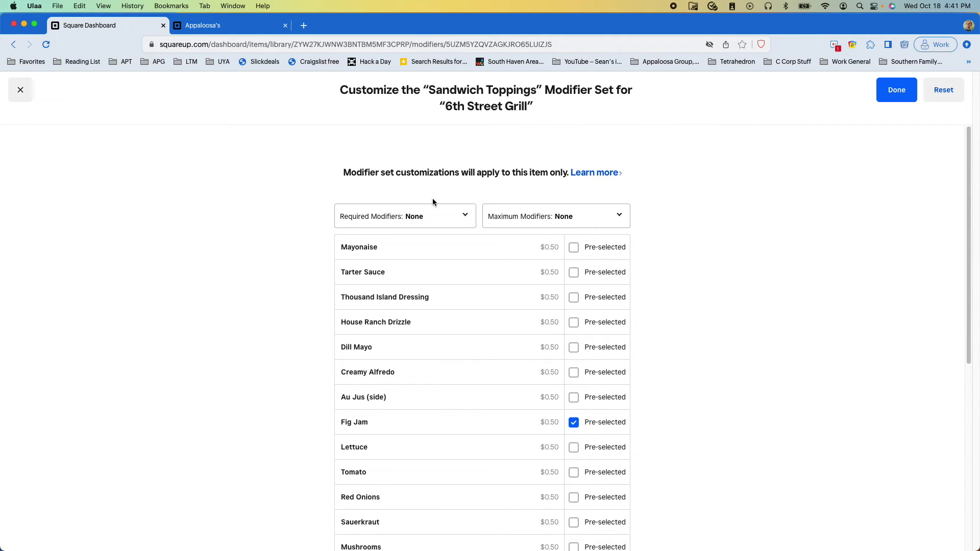
pyautogui.scroll(-9, 217, 252)
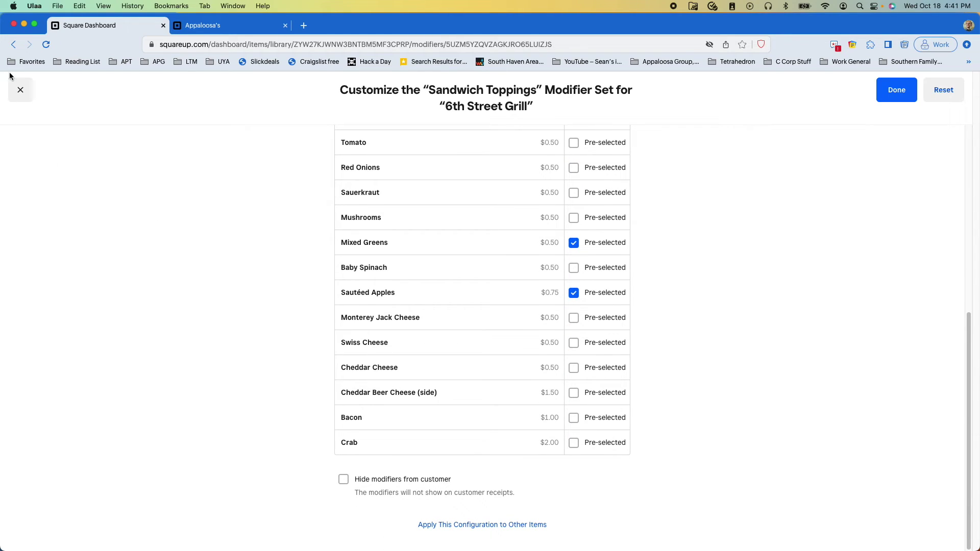
pyautogui.click(23, 91)
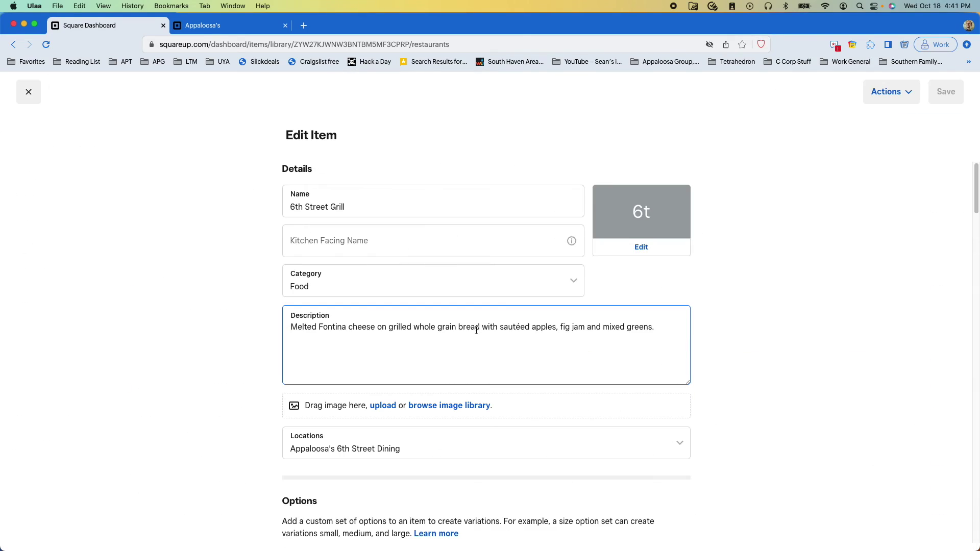
# Step: Open the Sides set's customization for 6th Street Grill
pyautogui.scroll(-20, 477, 330)
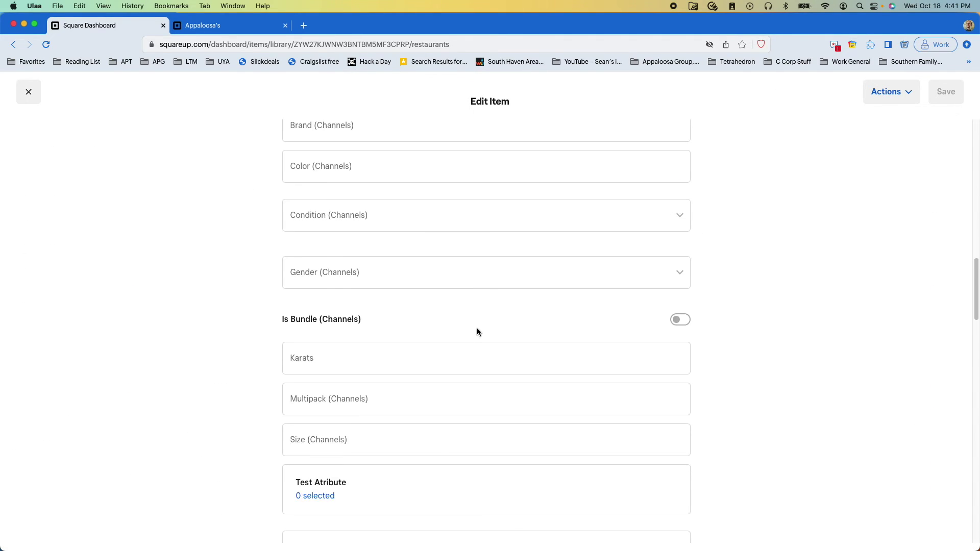
pyautogui.scroll(-8, 476, 328)
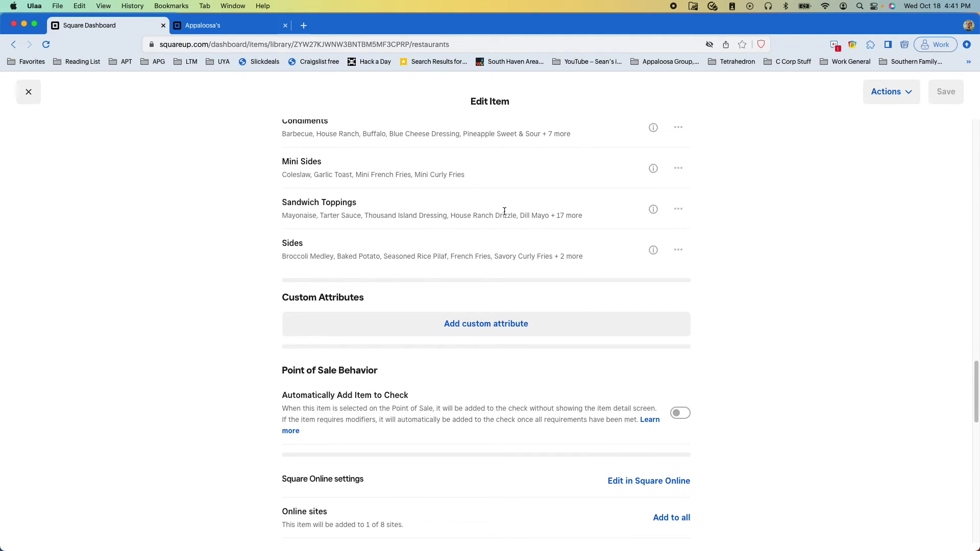
pyautogui.click(679, 250)
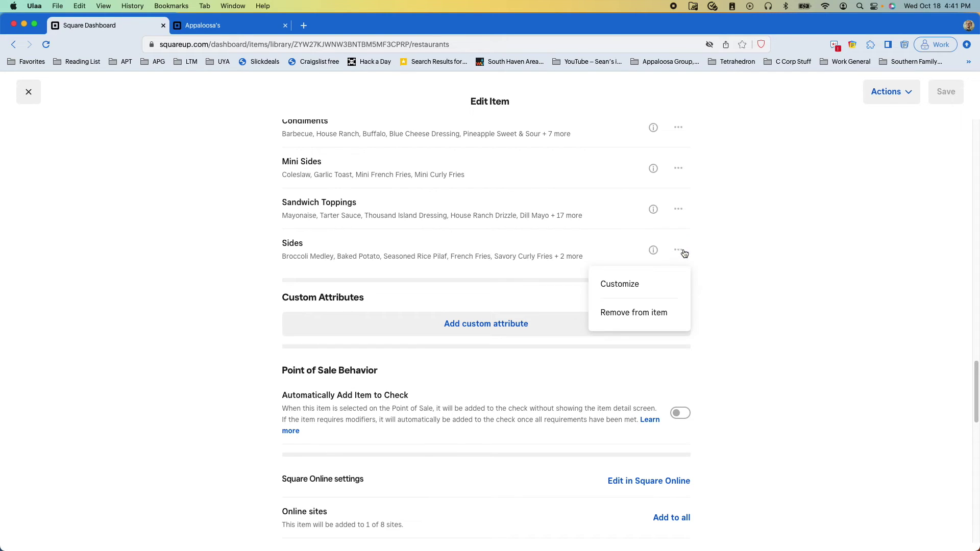
pyautogui.click(657, 283)
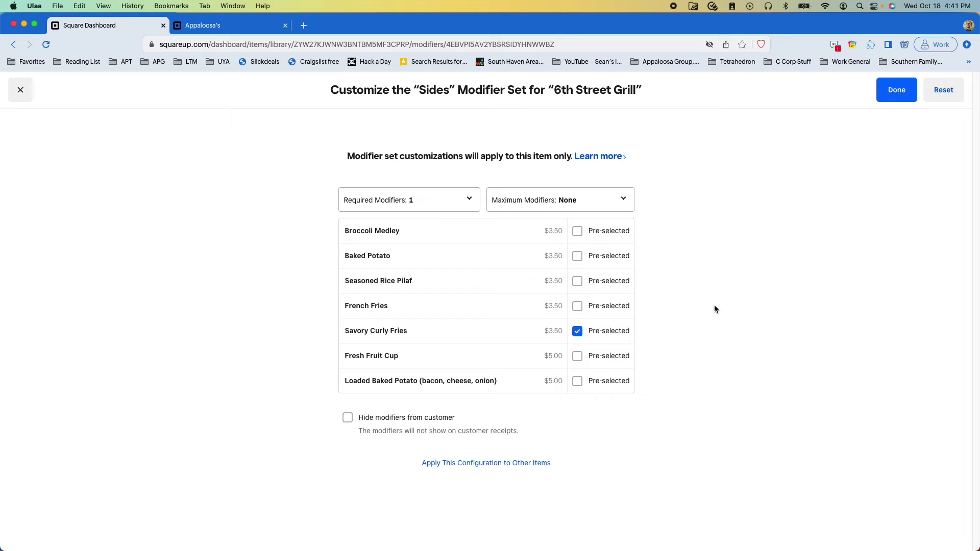
# Step: Add 3.5 to the 5.45 total to get 8.95, then view the storefront result
pyautogui.press('super+Tab')
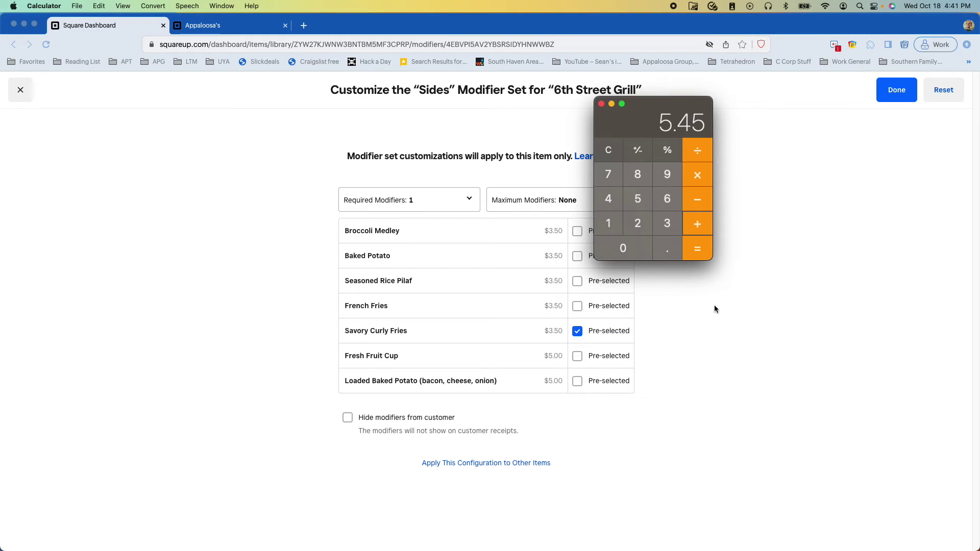
pyautogui.press('+')
pyautogui.write('3.5')
pyautogui.press('Return')
pyautogui.click(235, 24)
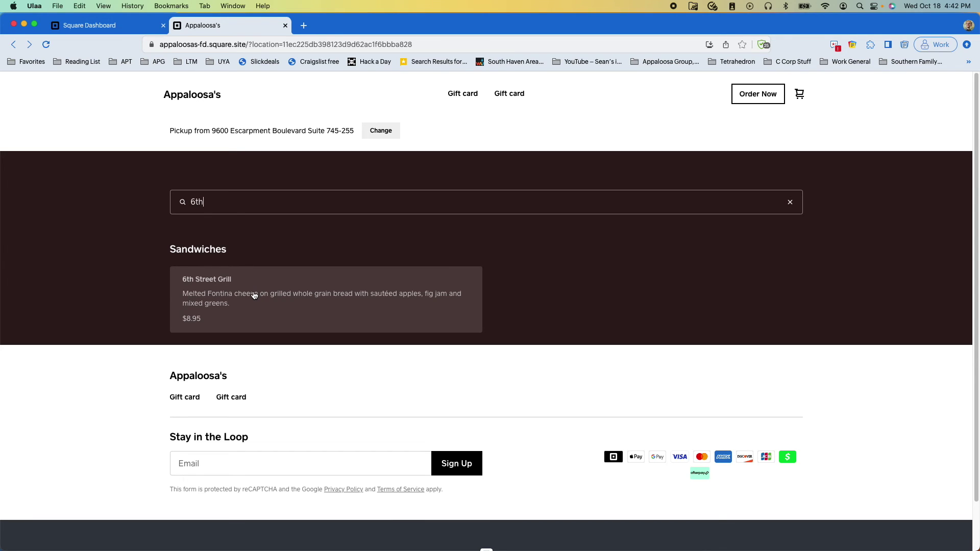
# Step: Open the 6th Street Grill order, tick Barbecue and untick Coleslaw, bringing the total to $7.45
pyautogui.click(262, 294)
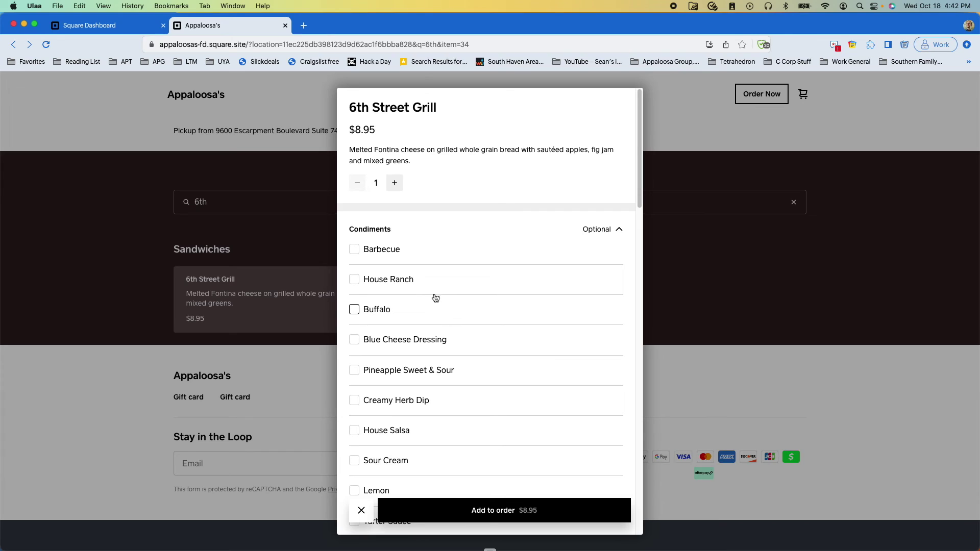
pyautogui.click(383, 252)
pyautogui.scroll(-8, 483, 381)
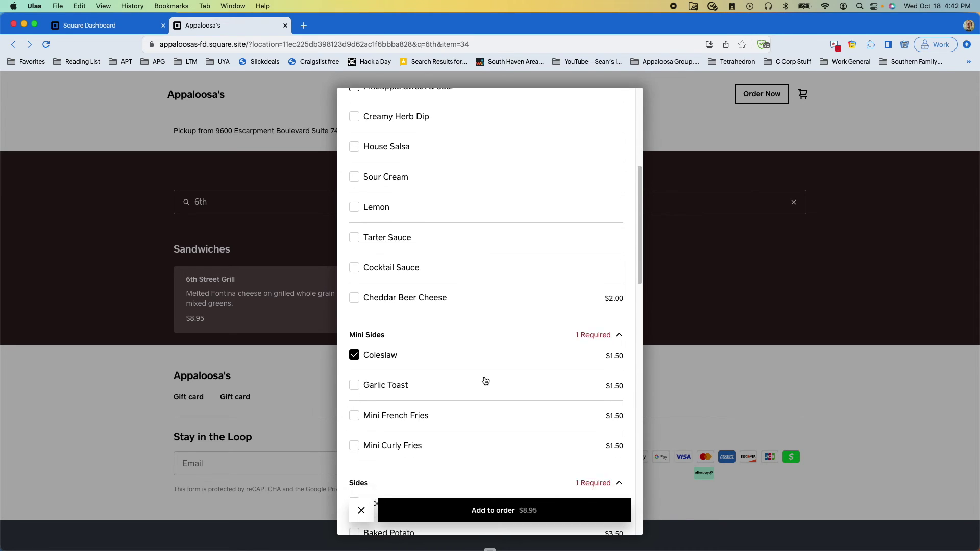
pyautogui.click(367, 255)
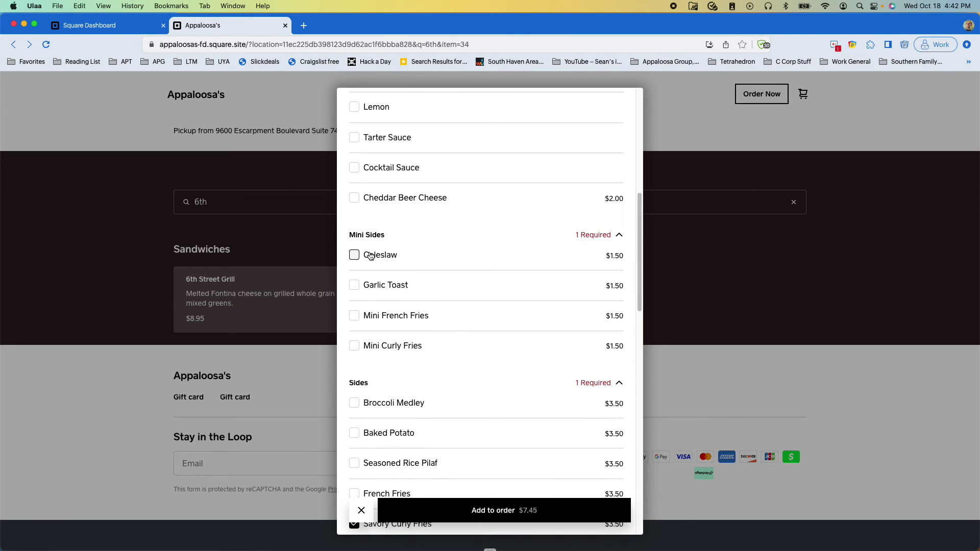
# Step: Choose Garlic Toast as the mini side, adding and then removing Mini French Fries
pyautogui.click(393, 287)
pyautogui.scroll(-3, 470, 312)
pyautogui.scroll(-1, 471, 305)
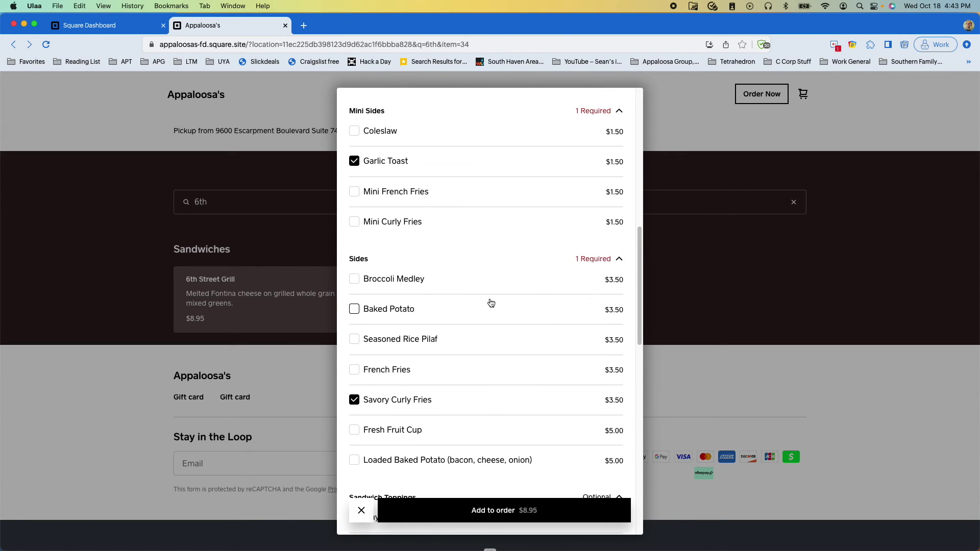
pyautogui.scroll(2, 494, 265)
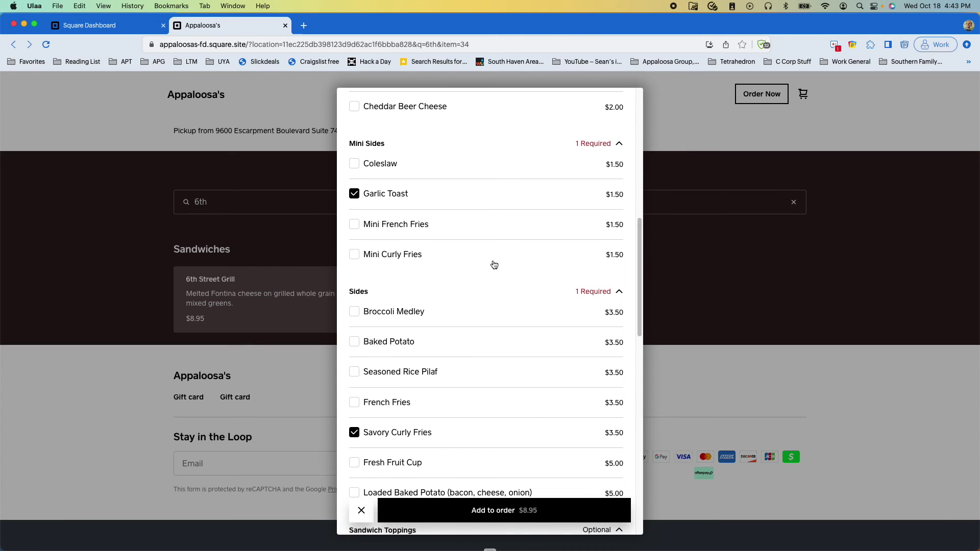
pyautogui.click(404, 231)
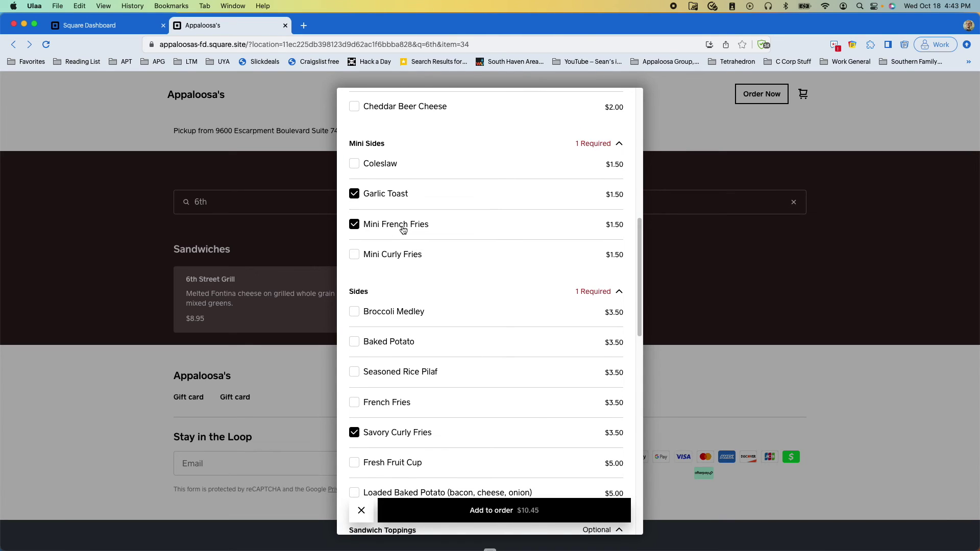
pyautogui.click(403, 230)
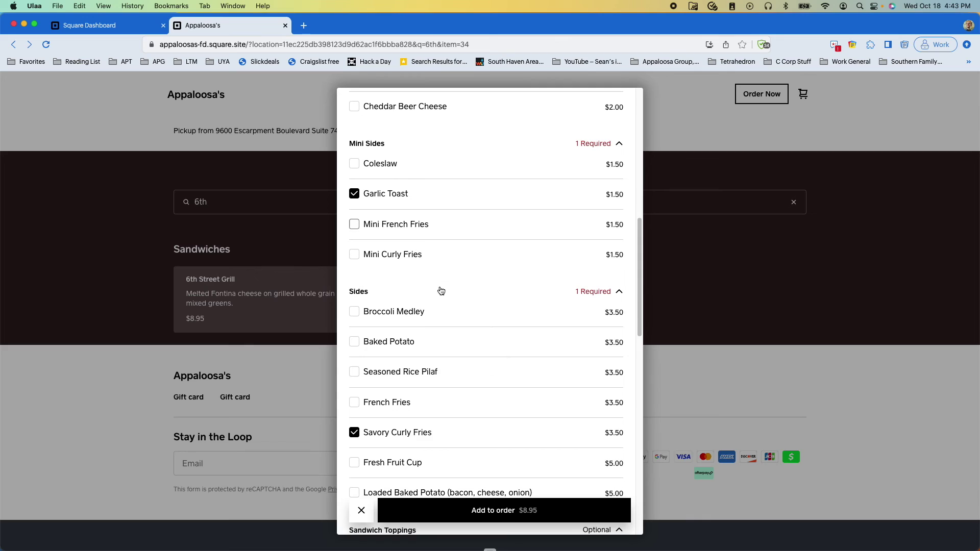
# Step: Add Broccoli Medley as a side and review the toppings, with the total at $12.45
pyautogui.scroll(-3, 439, 289)
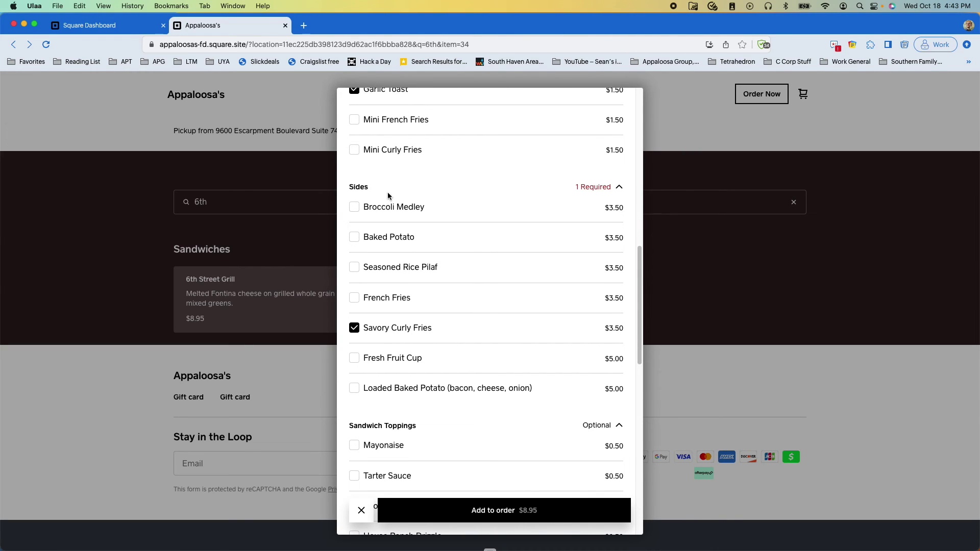
pyautogui.click(391, 209)
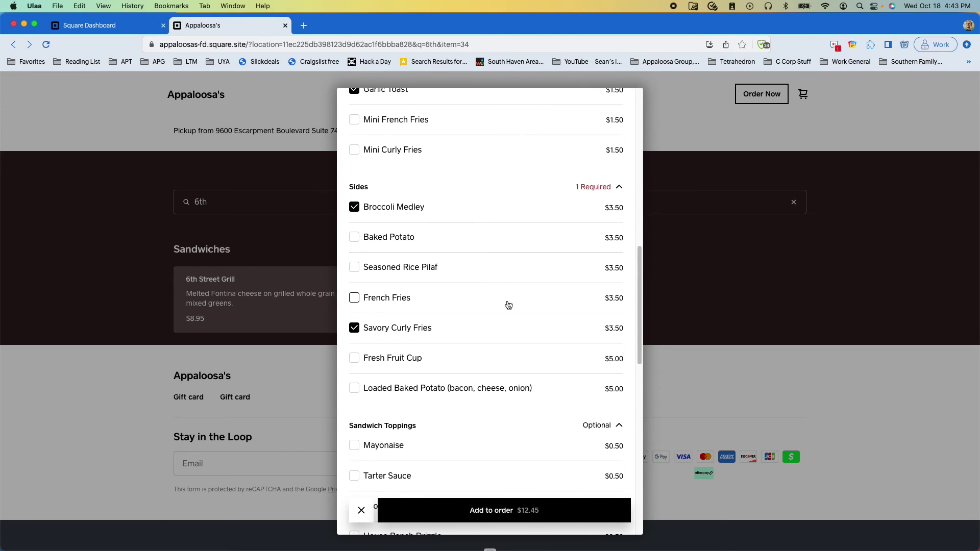
pyautogui.scroll(-15, 506, 360)
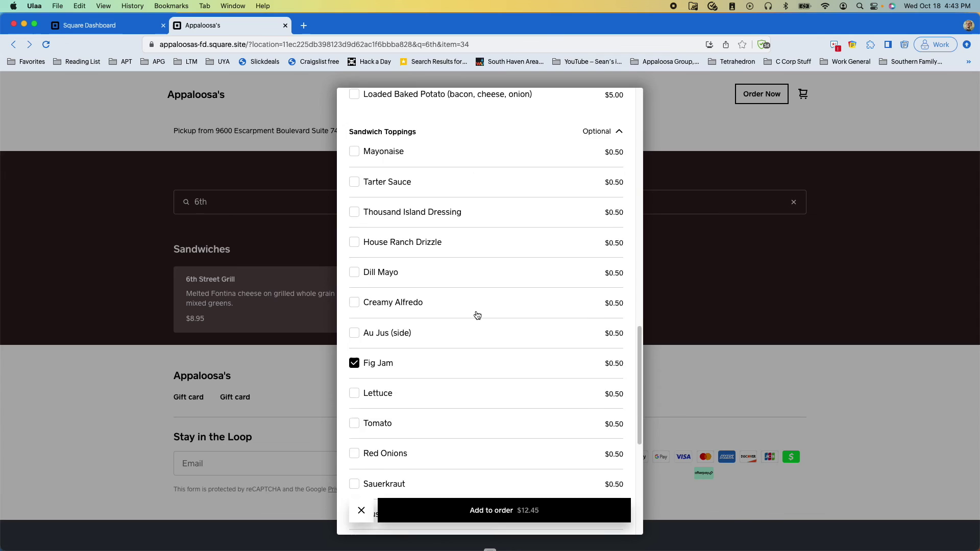
pyautogui.scroll(-5, 477, 309)
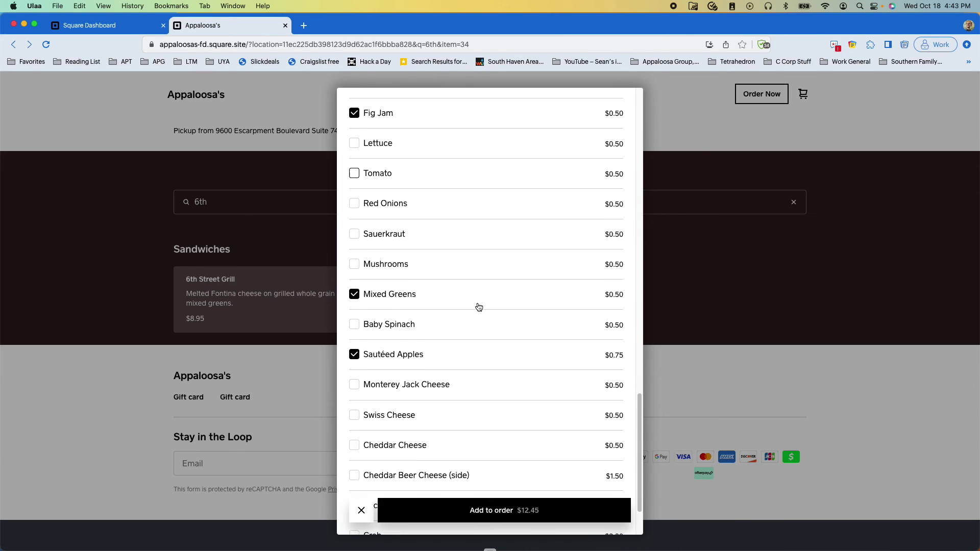
pyautogui.scroll(-2, 478, 306)
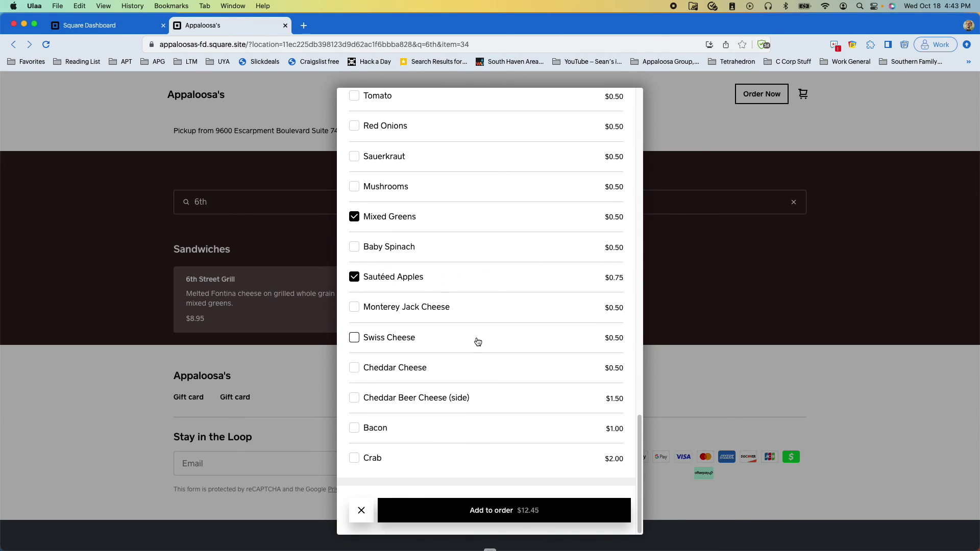
pyautogui.scroll(20, 482, 254)
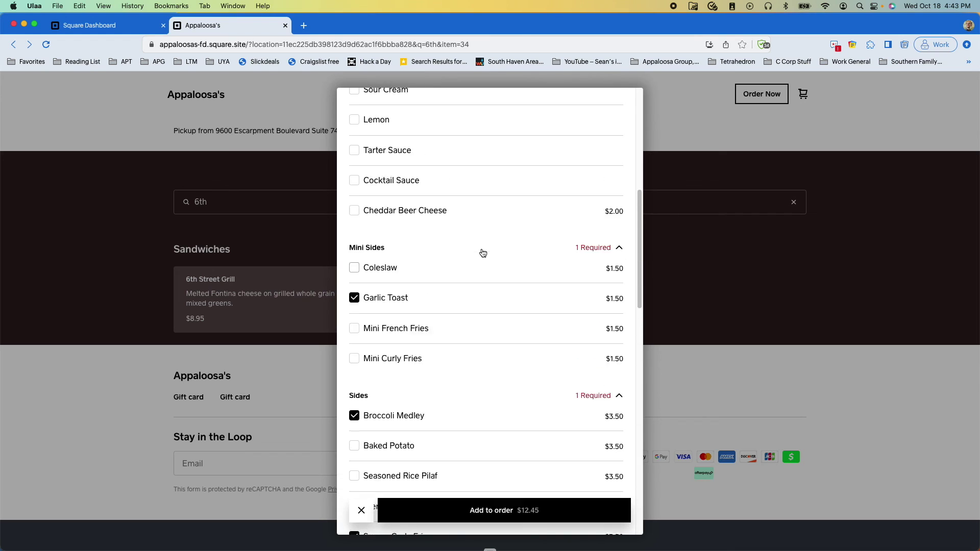
pyautogui.scroll(3, 483, 252)
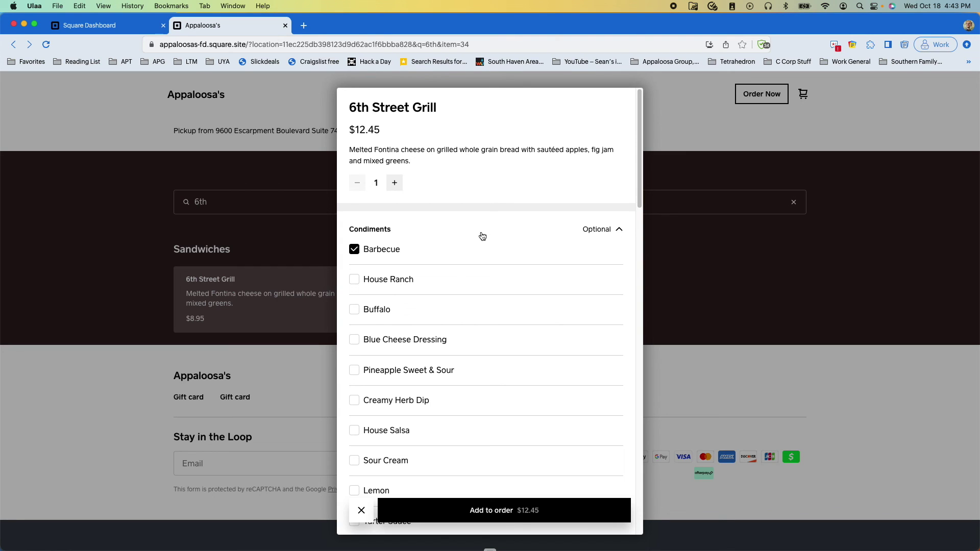
pyautogui.scroll(-20, 509, 334)
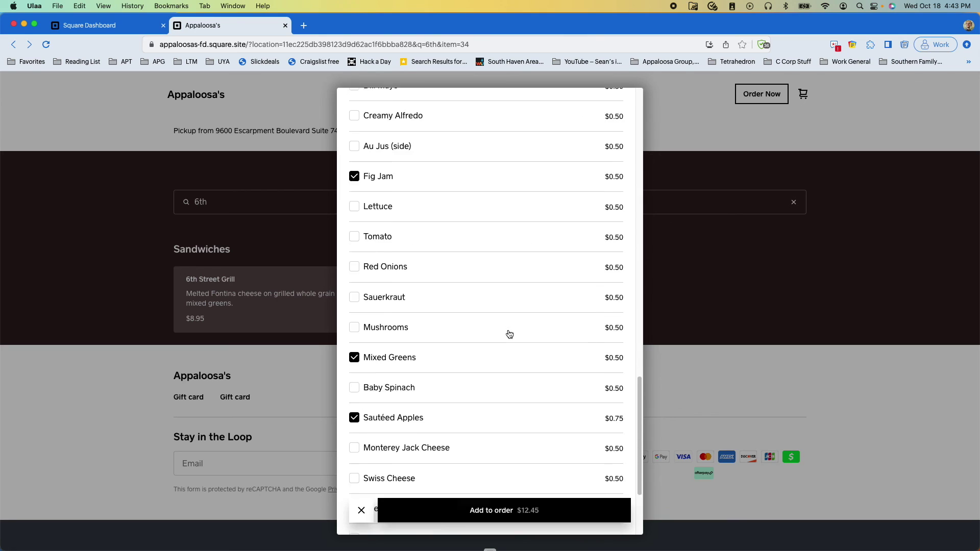
pyautogui.scroll(-5, 509, 335)
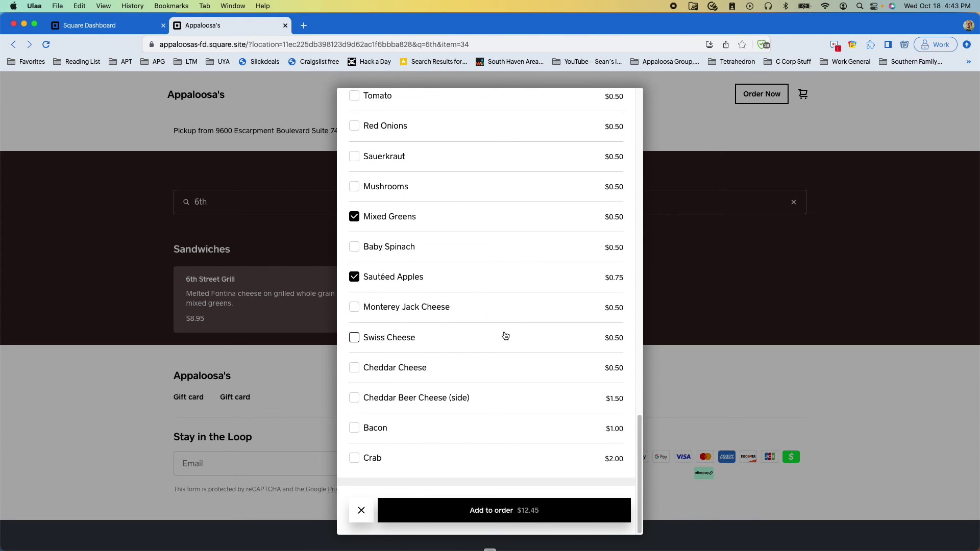
pyautogui.scroll(20, 502, 329)
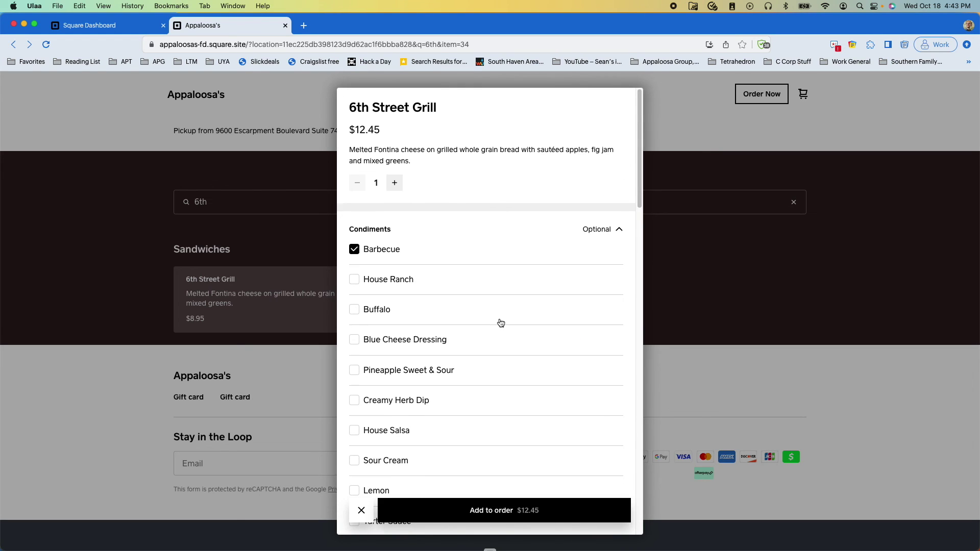
# Step: Switch back to the Square Dashboard tab with the 6th Street Grill Sides modifier set
pyautogui.click(123, 25)
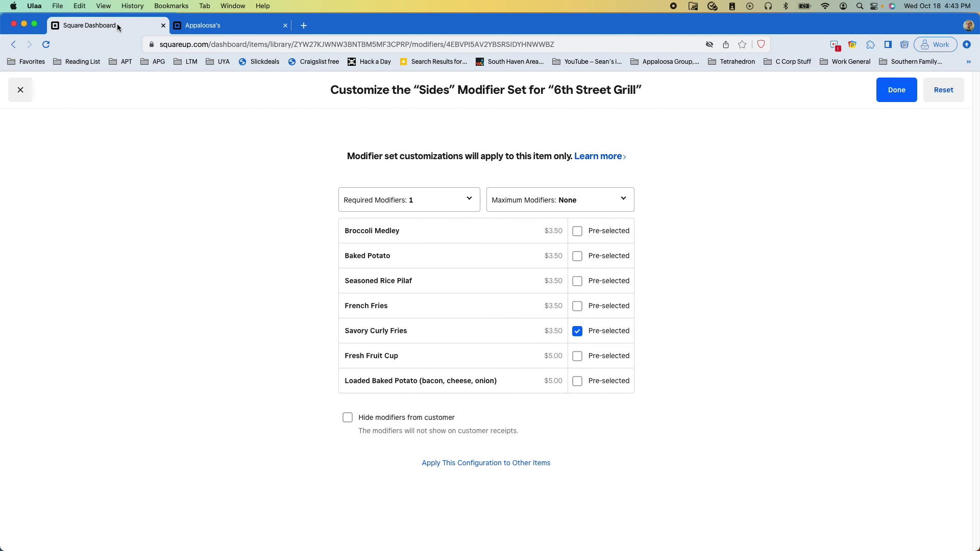